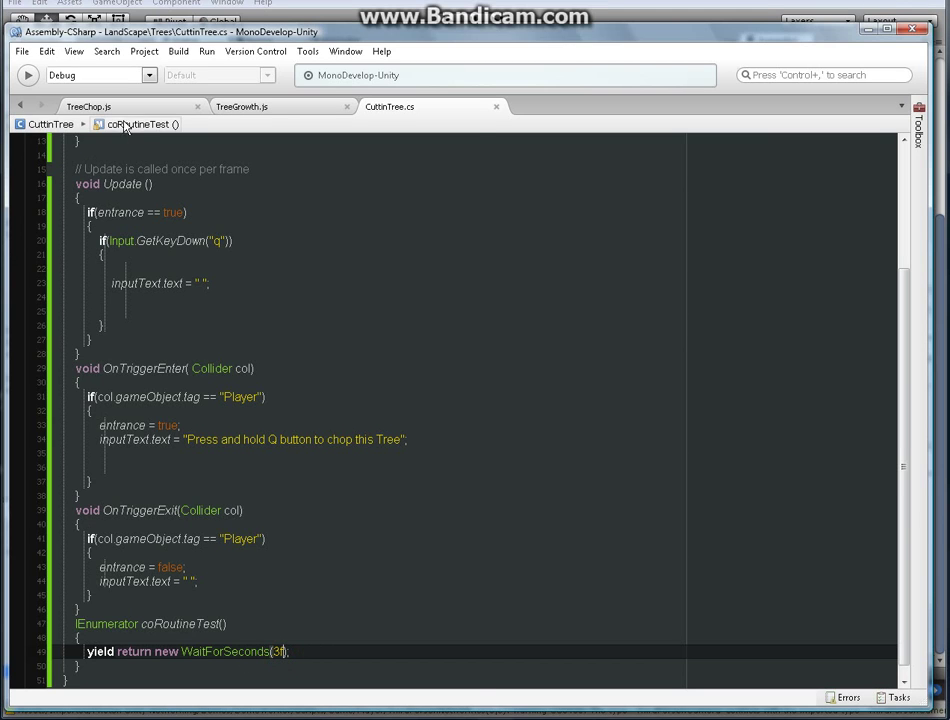
Step: Consult TreeChop.js for reference, then return to the 3f wait argument in CuttinTree.cs
left_click(90, 106)
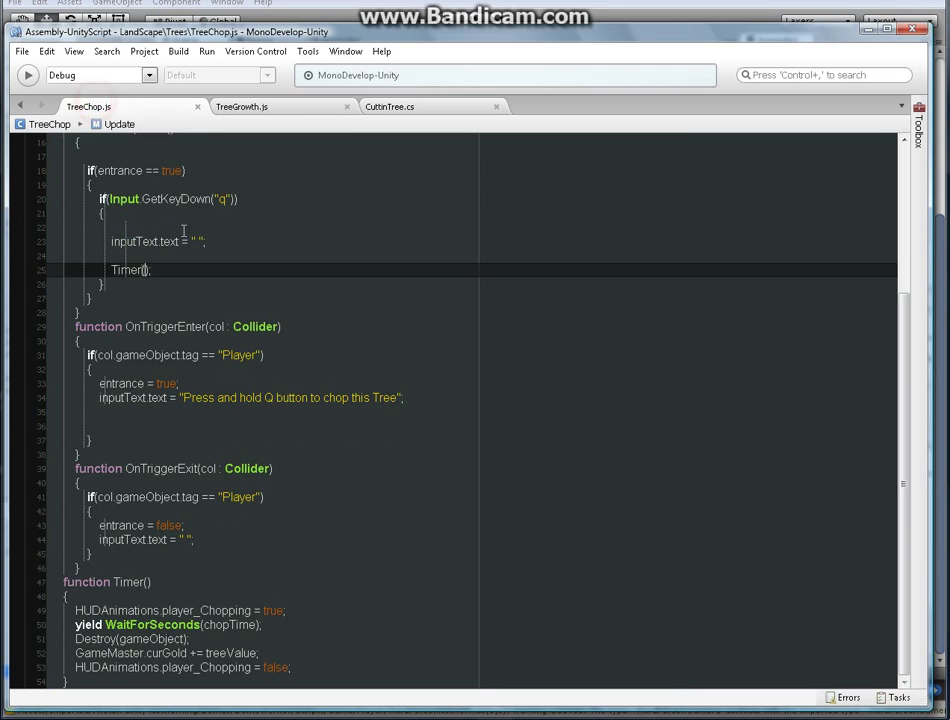
left_click(907, 319)
left_click(428, 104)
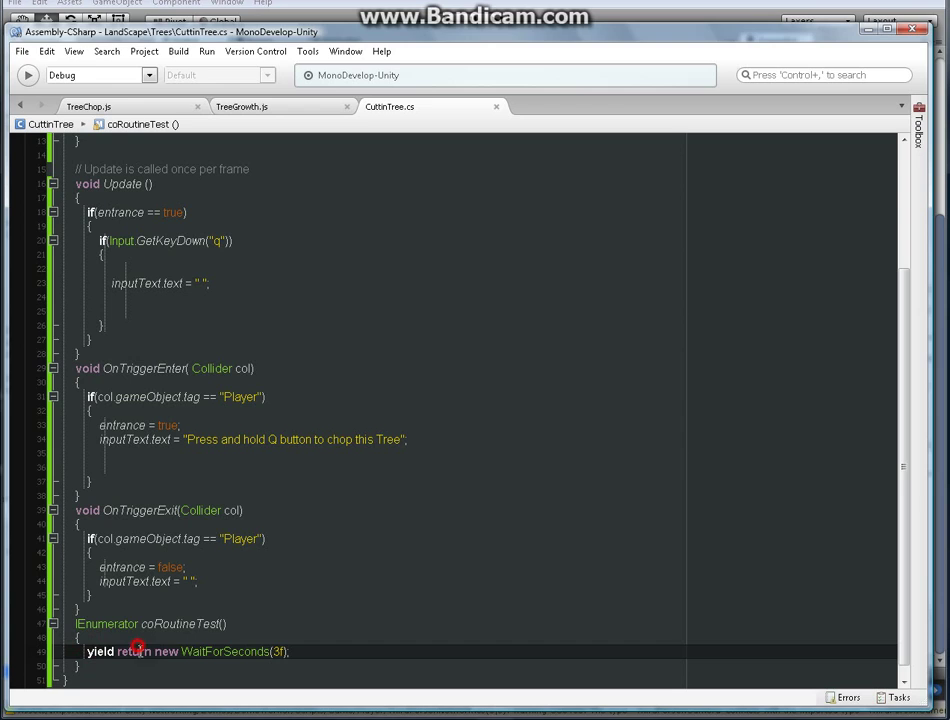
left_click(160, 651)
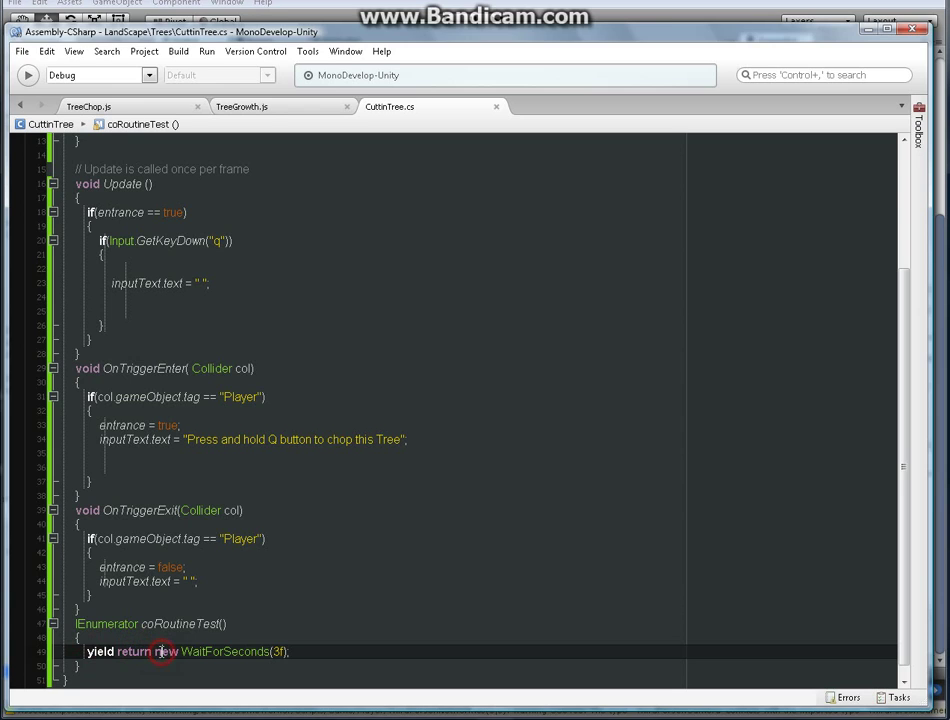
left_click(268, 651)
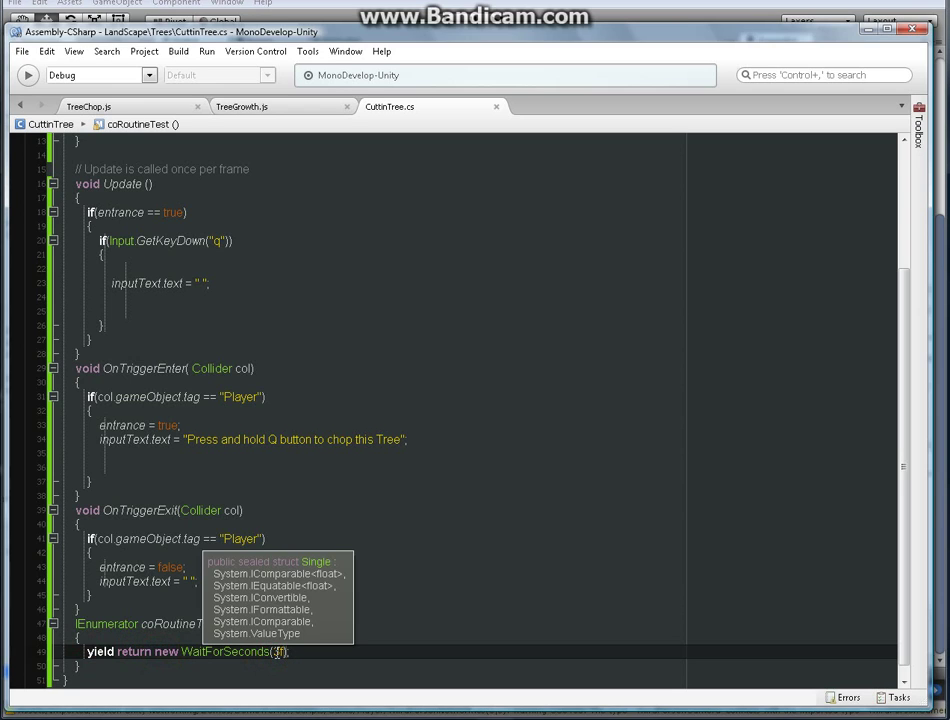
left_click(281, 651)
key("BackSpace")
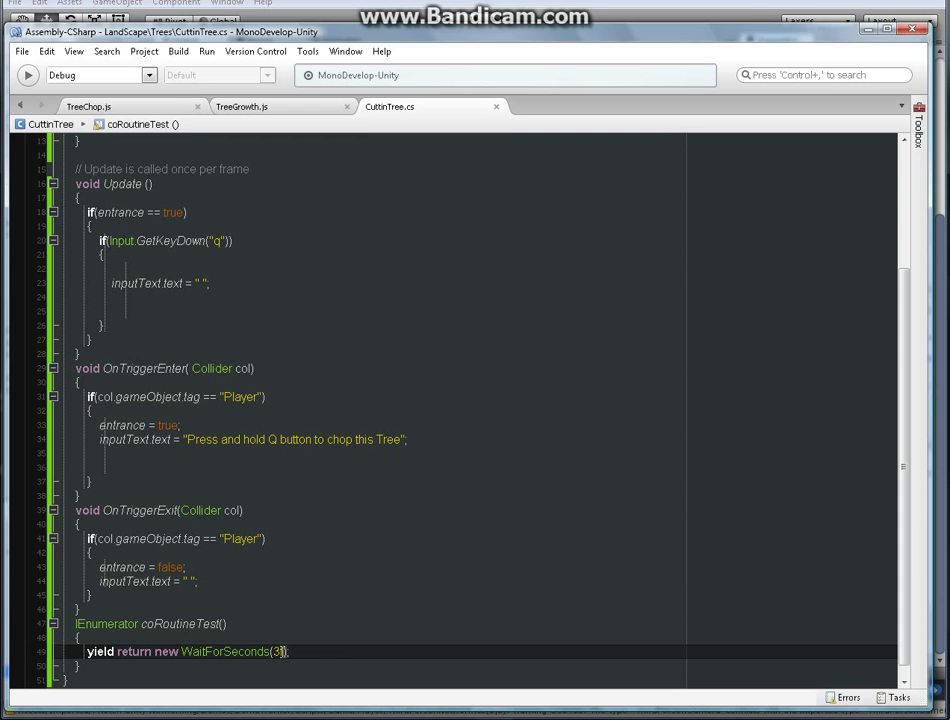
type("f")
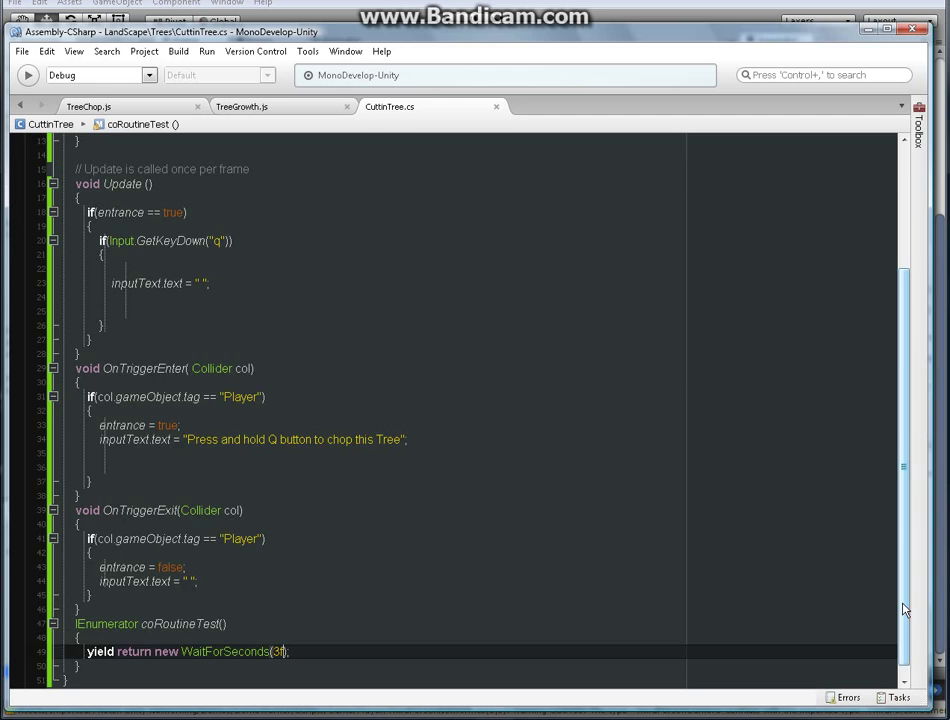
Step: Check the cutTime declaration and replace 3f with cutTime in WaitForSeconds
scroll(903, 605, "up", 4)
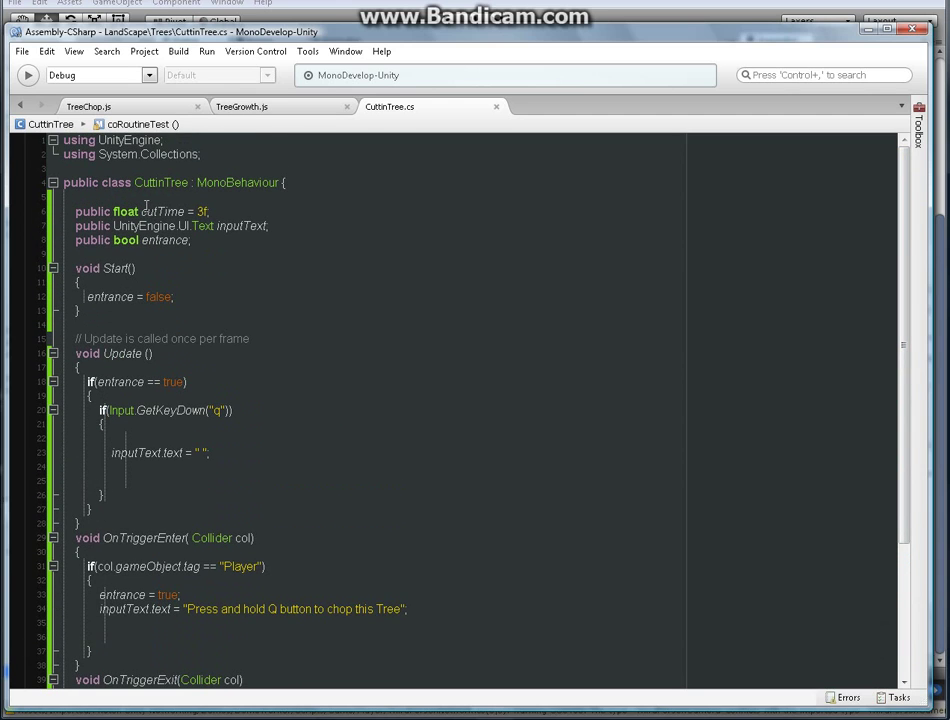
left_click(142, 211)
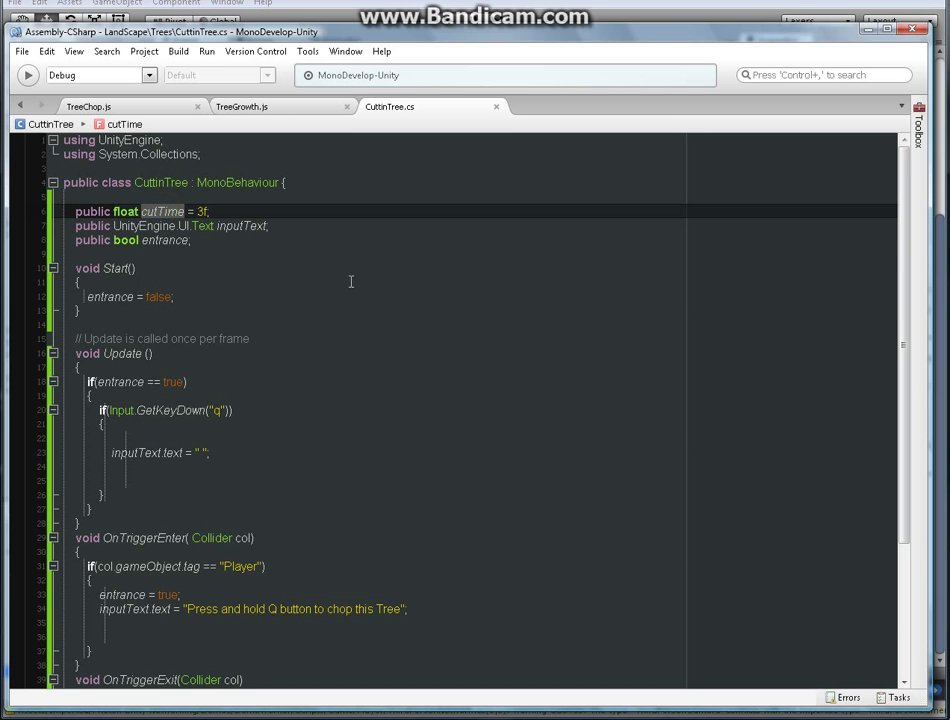
scroll(350, 282, "down", 2)
scroll(311, 655, "down", 3)
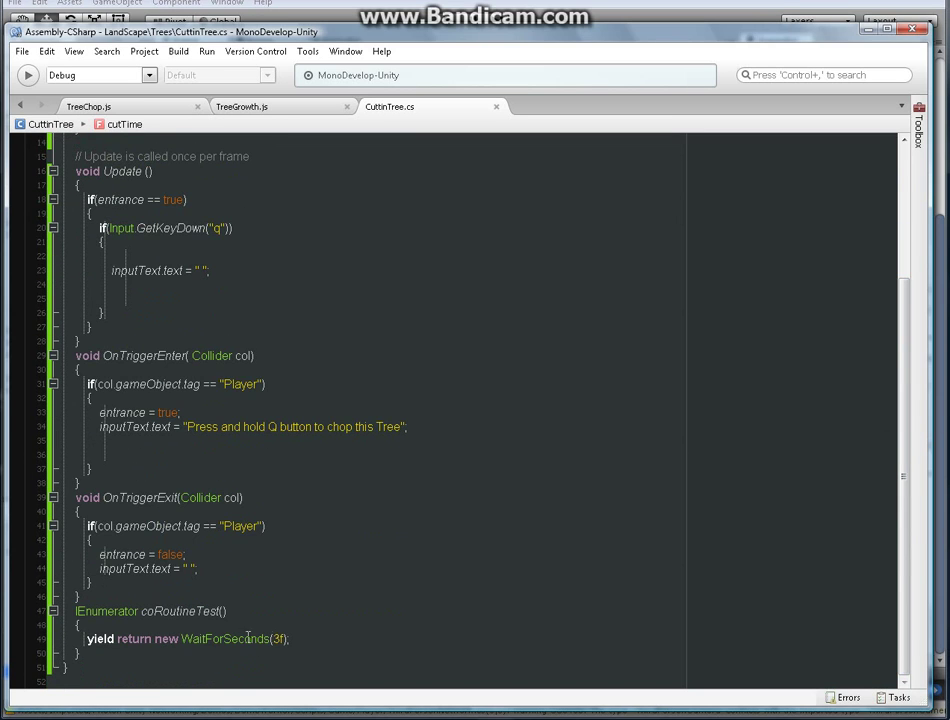
left_click(277, 638)
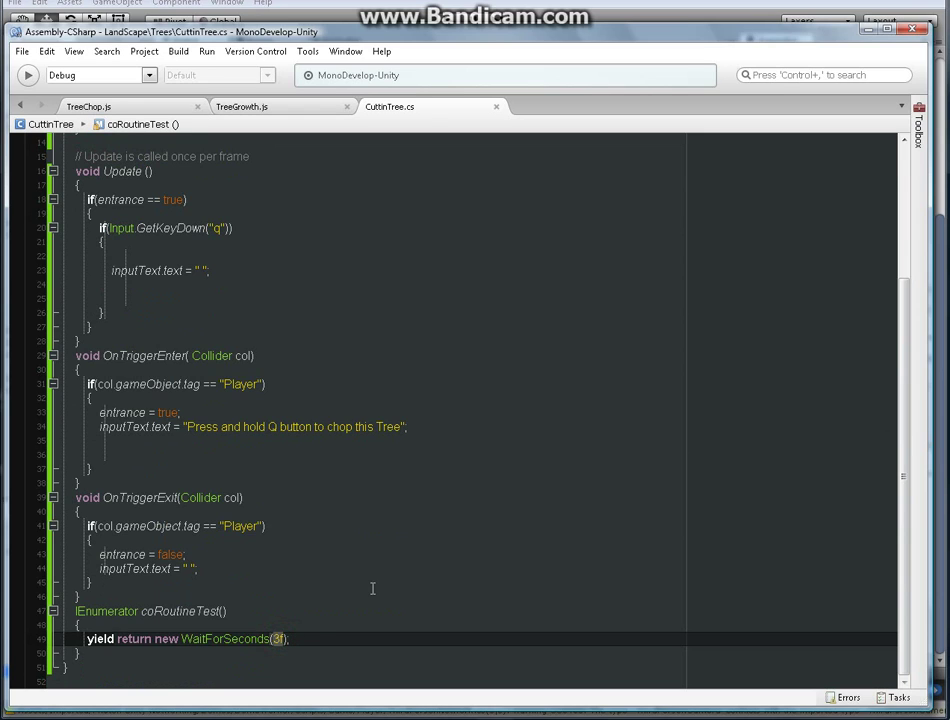
type("cutTime")
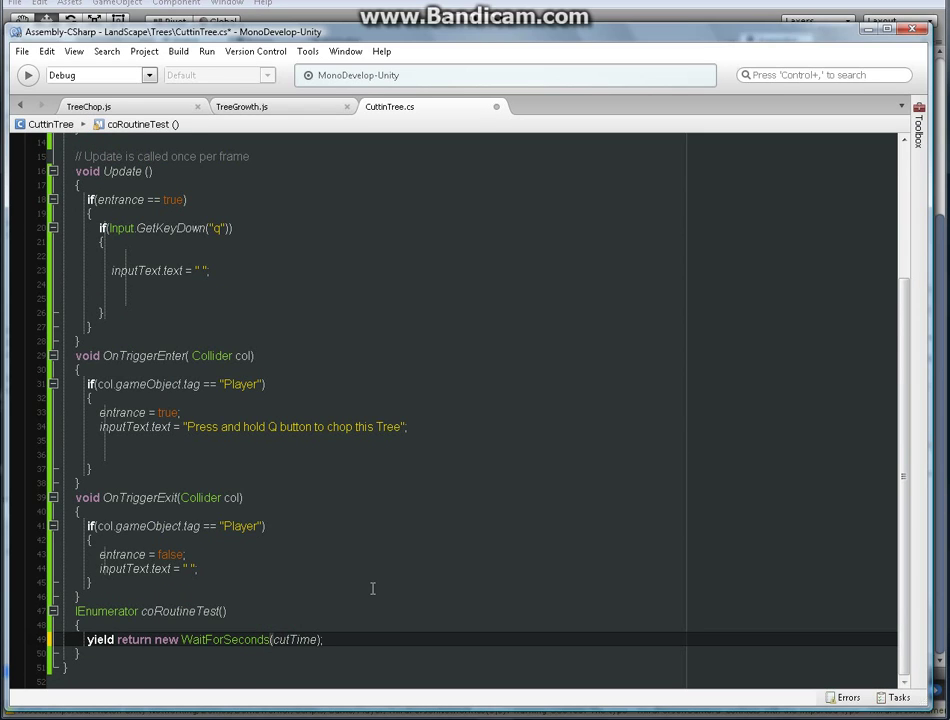
Step: Add Destroy(this.gameObject); below the yield line and save CuttinTree.cs
left_click(339, 638)
key("Return")
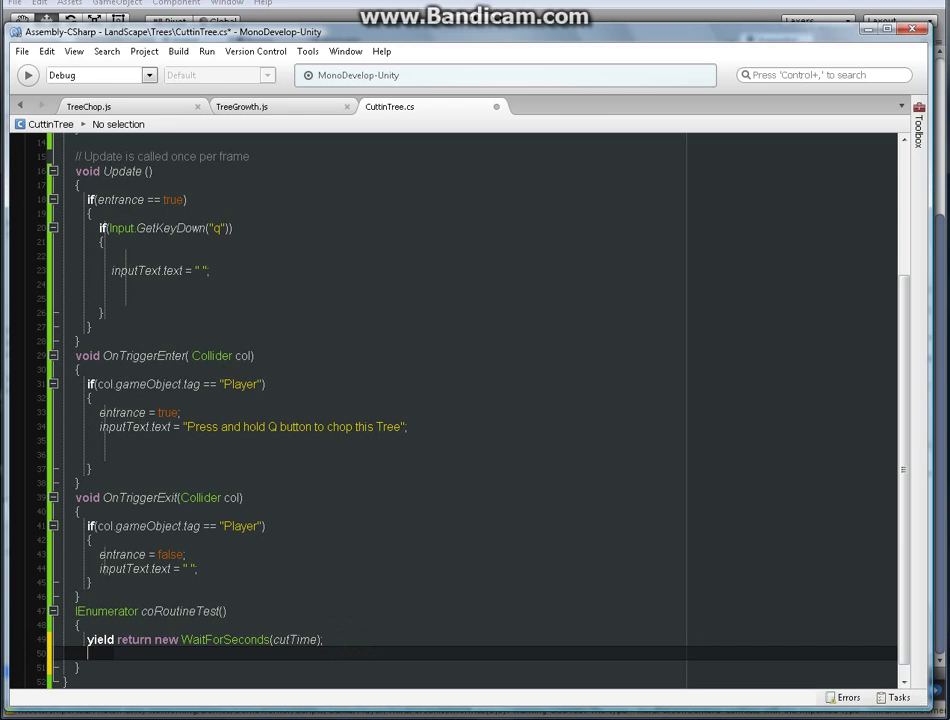
type("De")
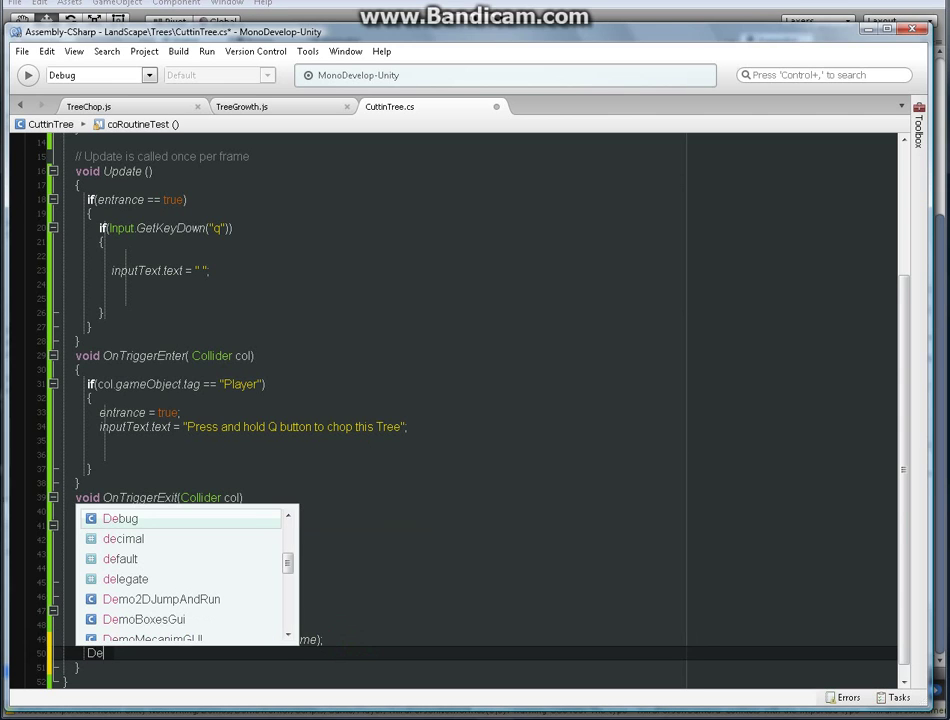
type("s")
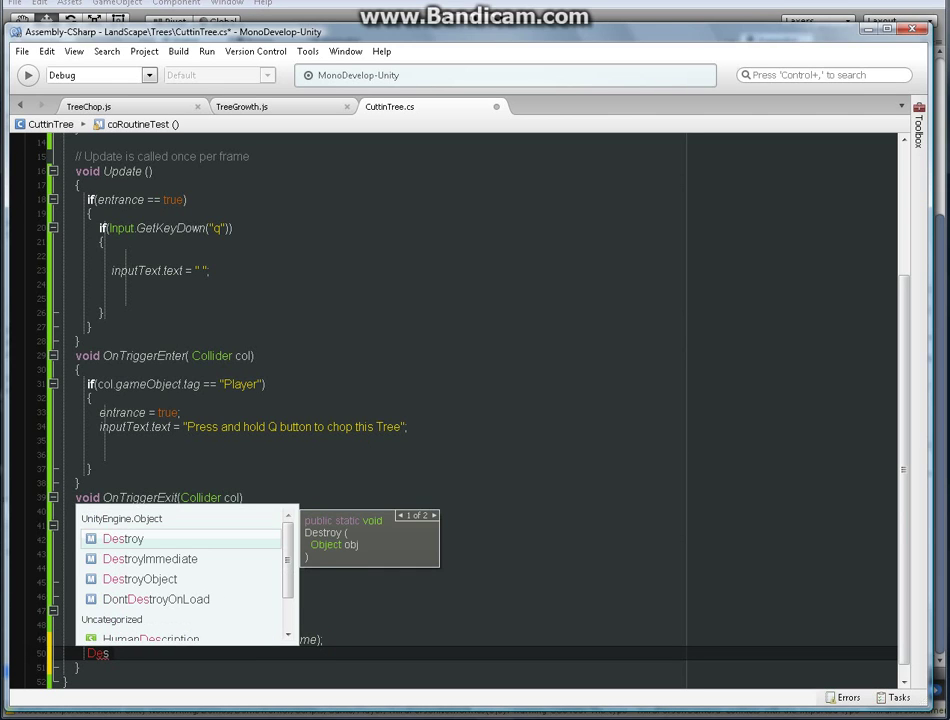
key("Return")
type("(")
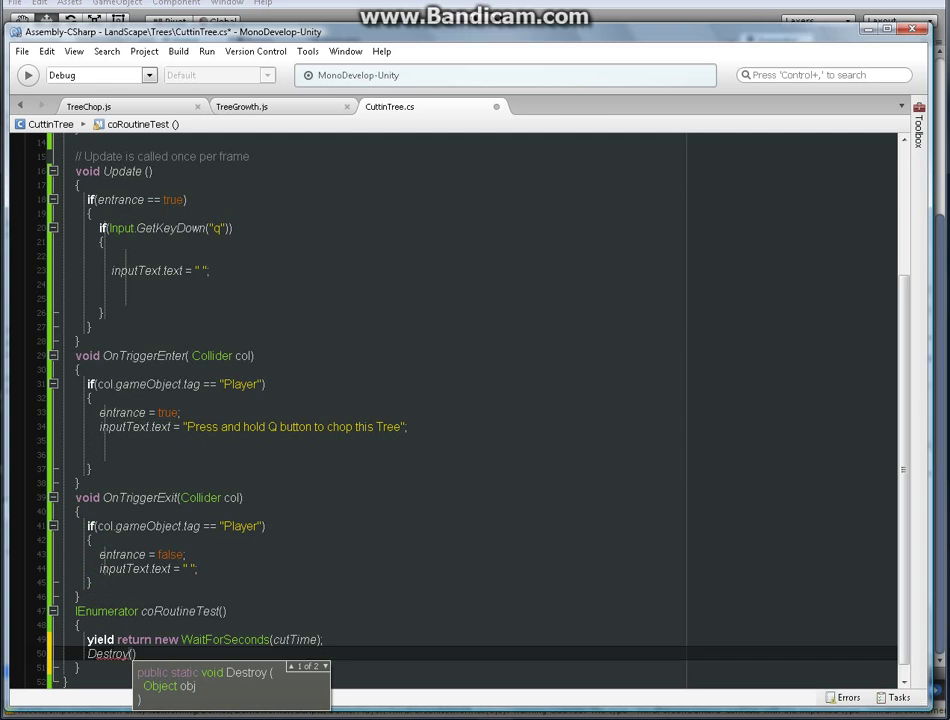
type("this ")
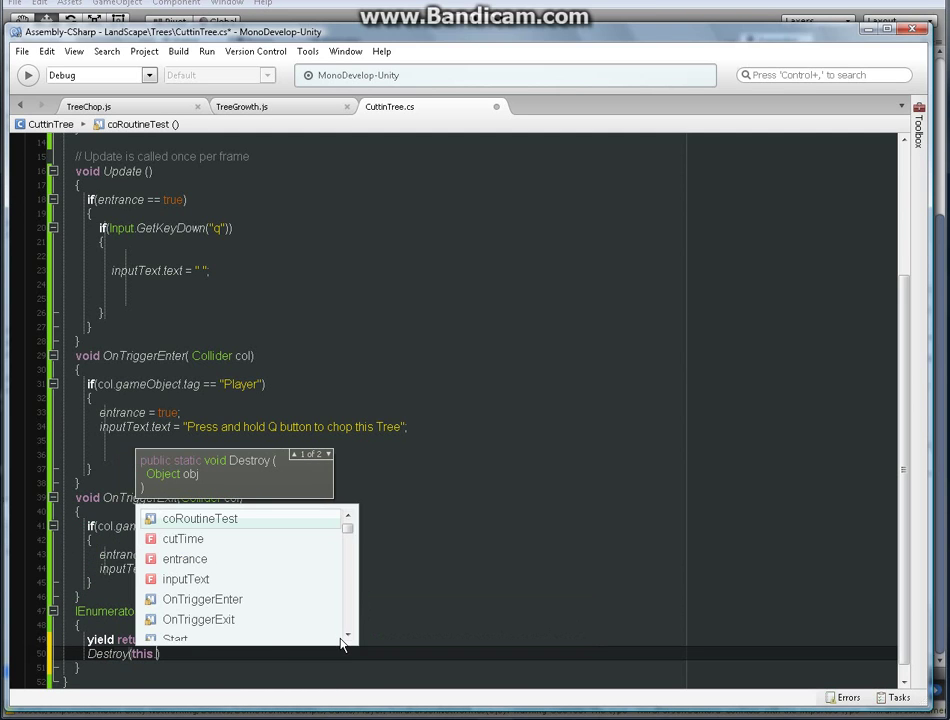
type(".ga")
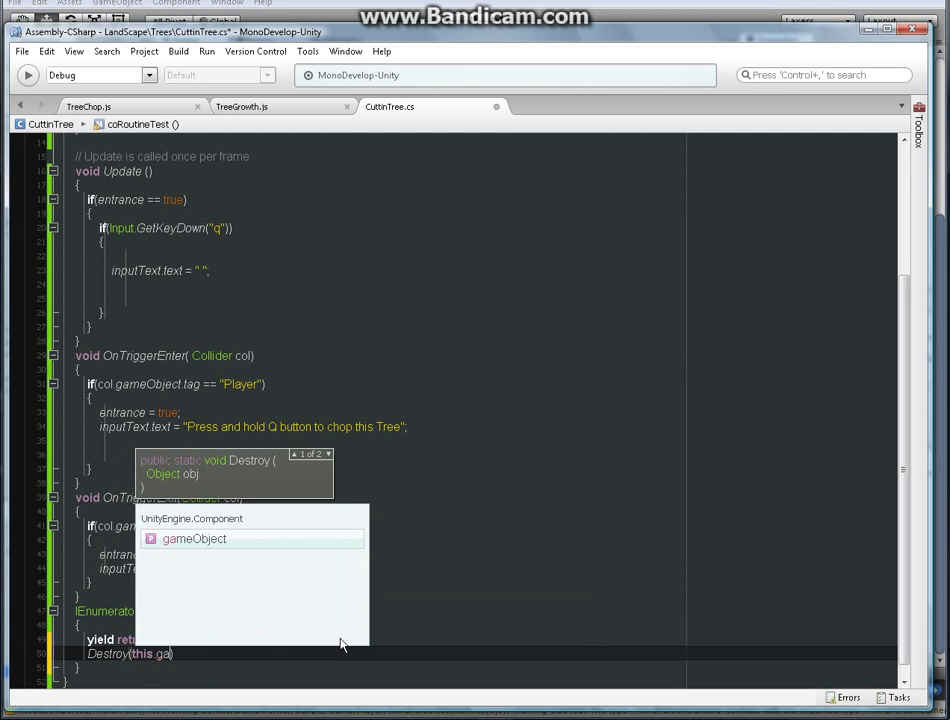
key("Return")
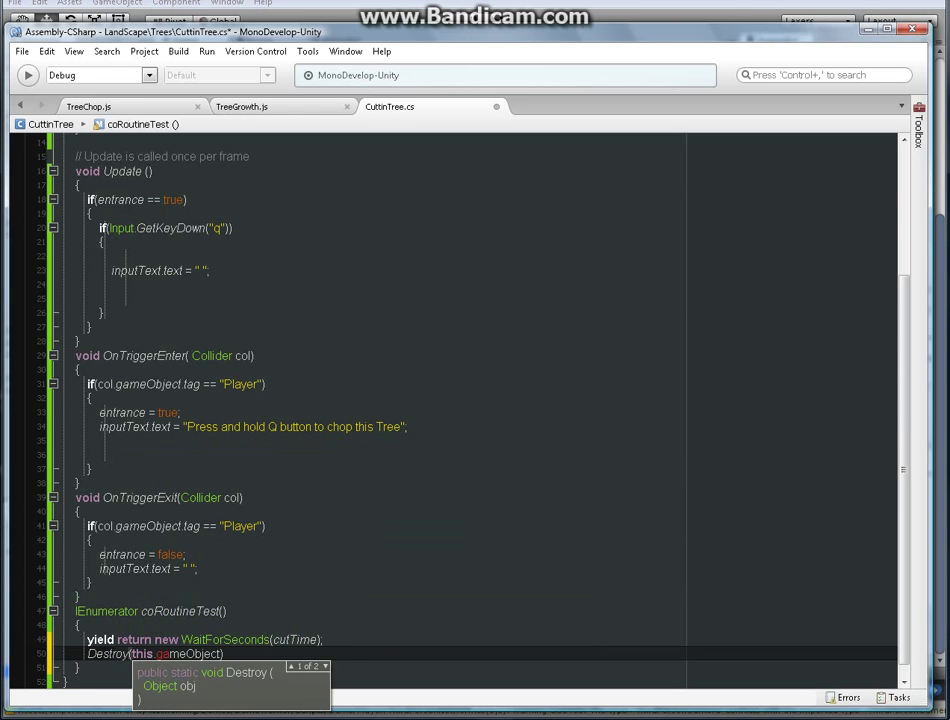
type(");")
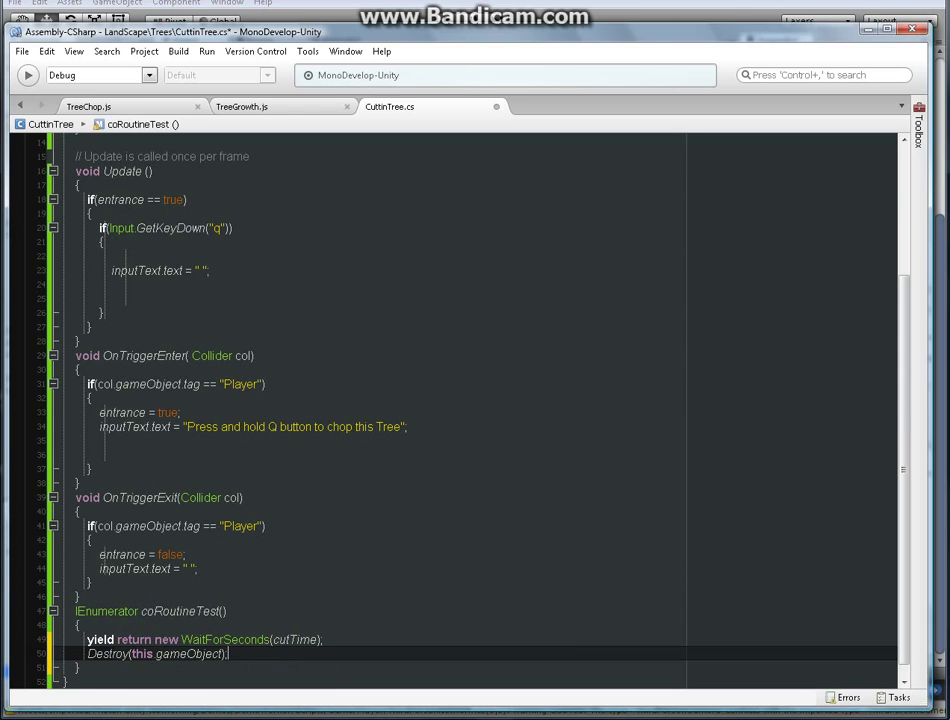
key("ctrl+s")
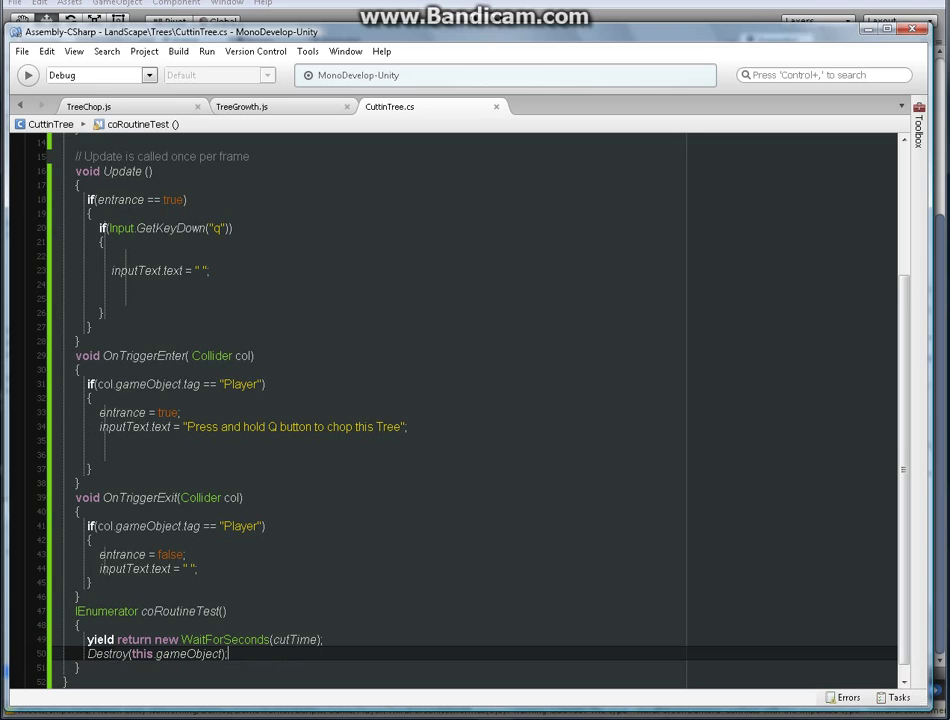
left_click(112, 106)
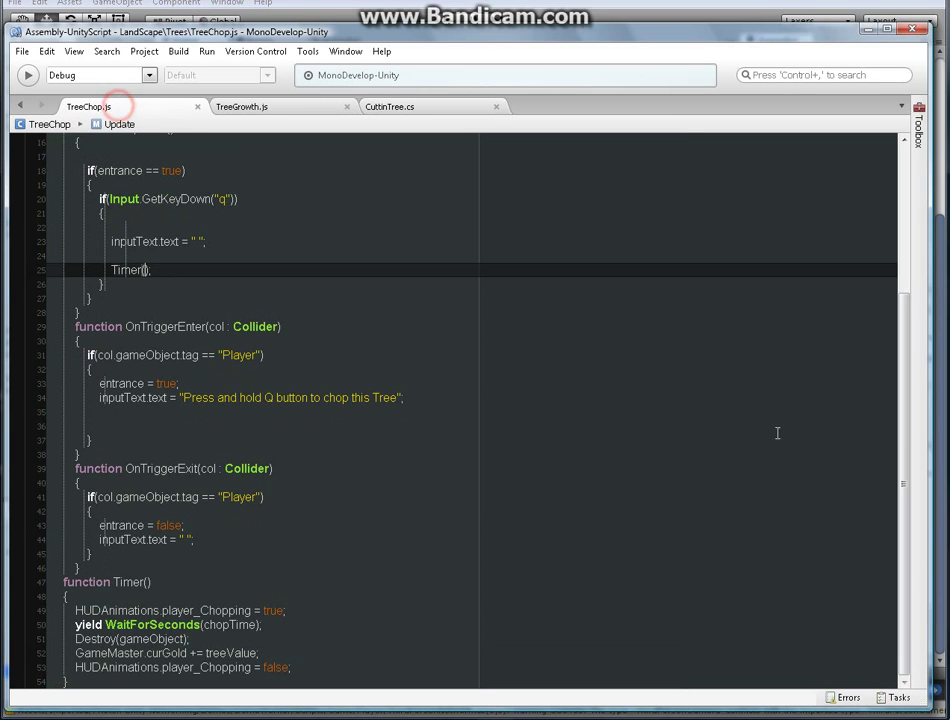
left_click(901, 335)
left_click(427, 111)
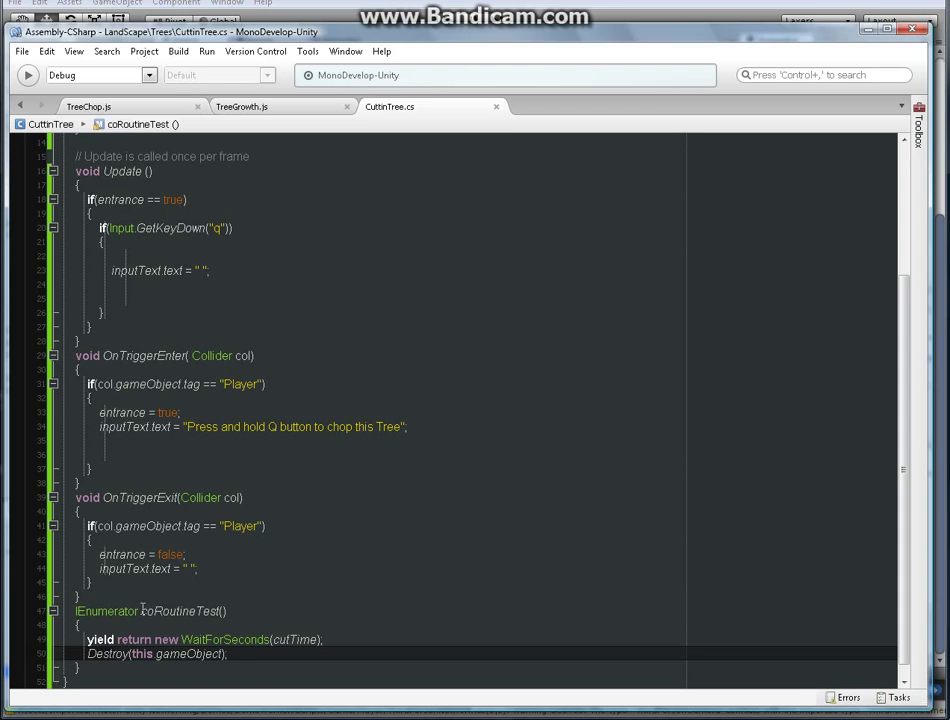
left_click(147, 611)
double_click(157, 610)
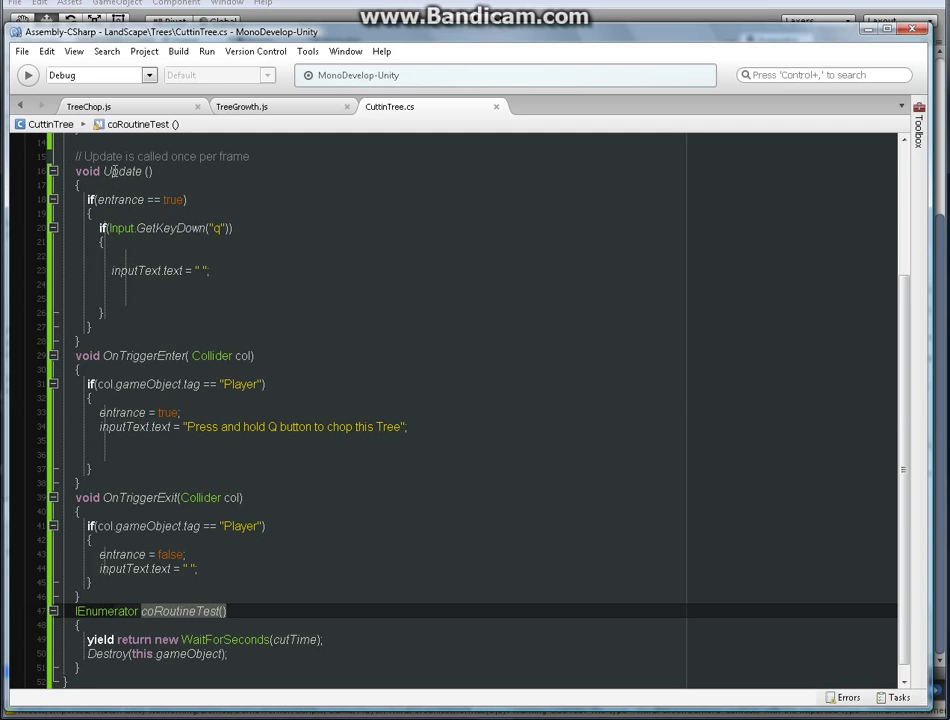
Step: Try SetC and GetC on the empty Q-block line, then erase both
left_click(119, 287)
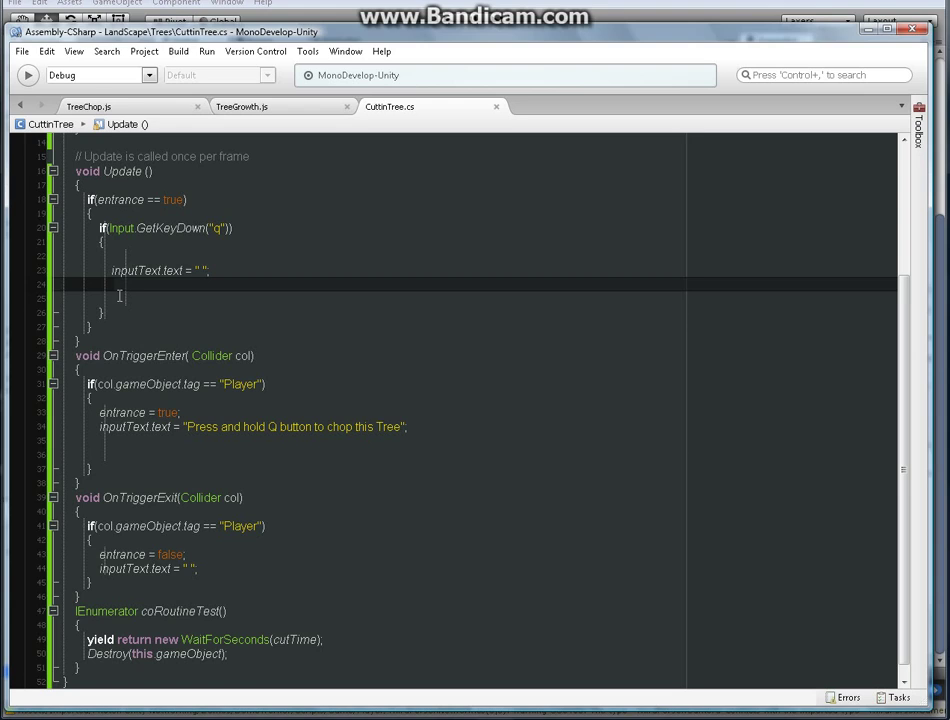
left_click(116, 294)
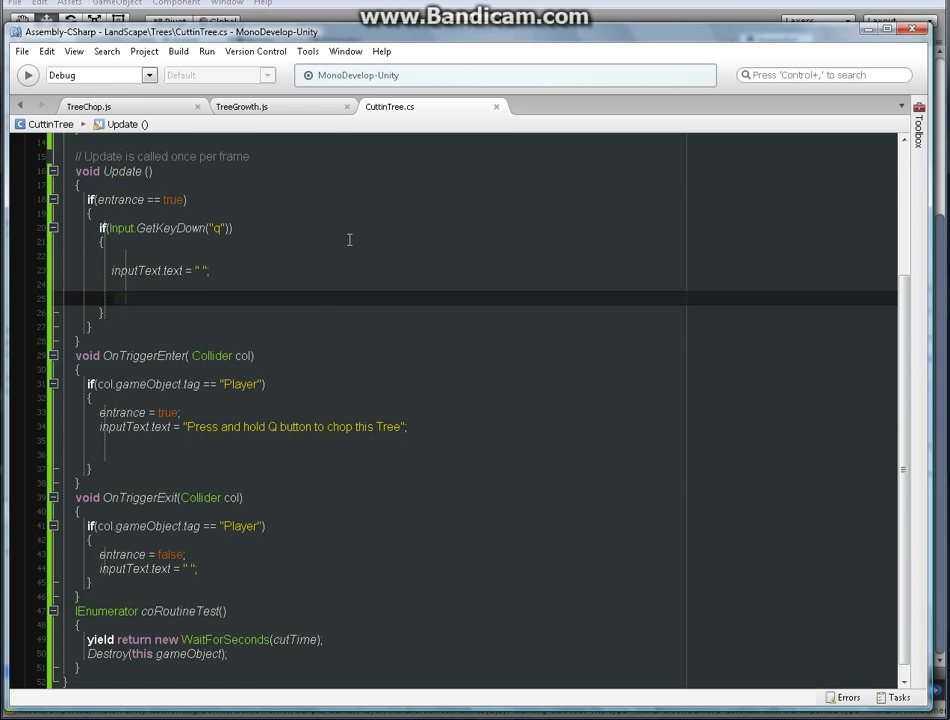
type("Set")
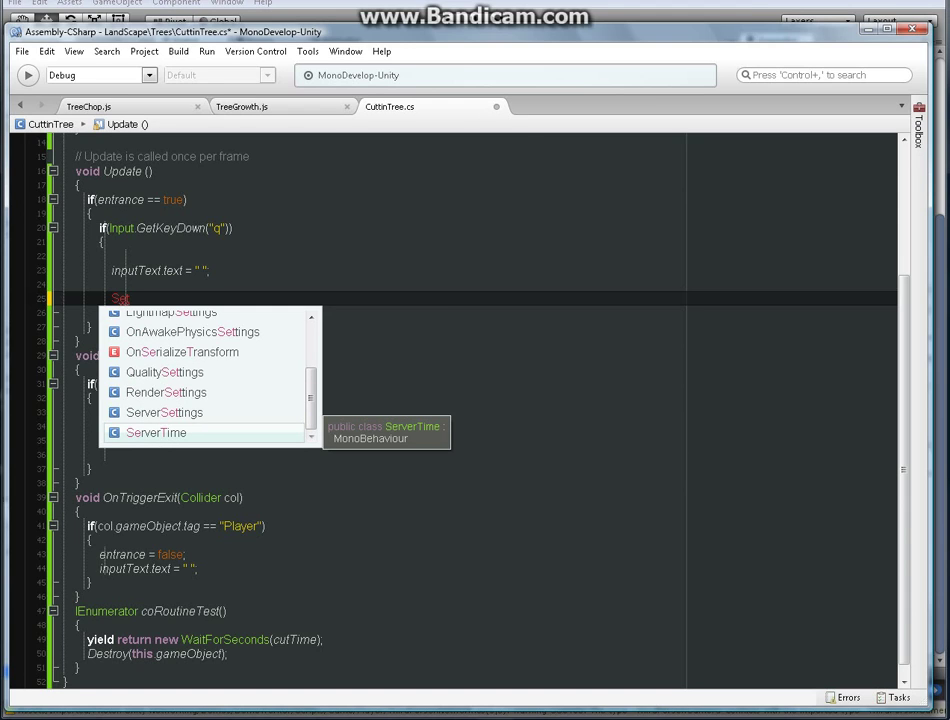
type("C")
key("BackSpace")
key("BackSpace")
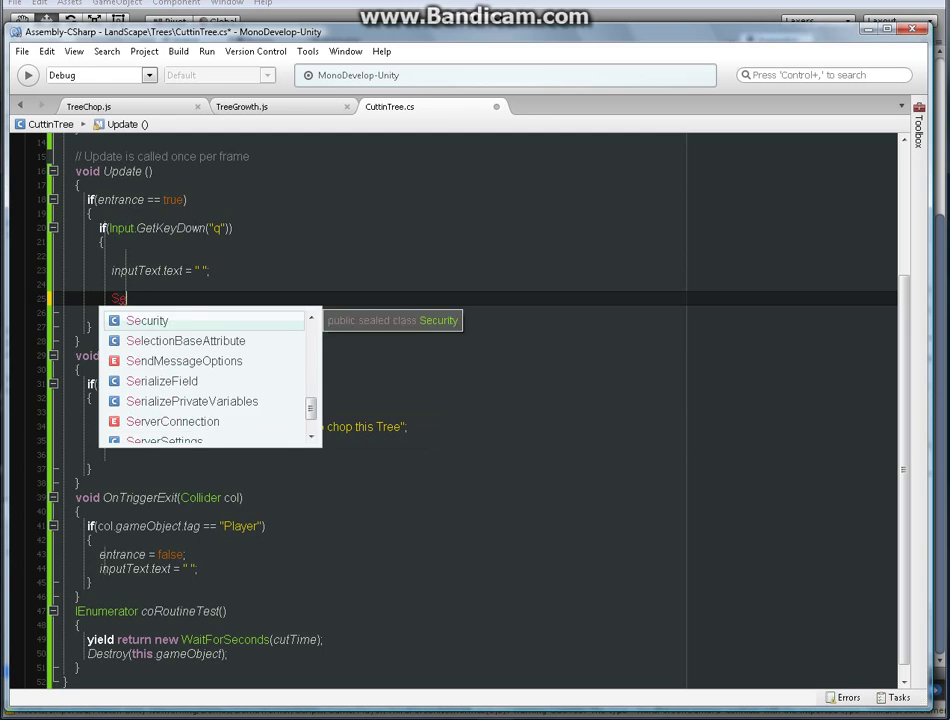
key("BackSpace")
key("BackSpace")
type("G")
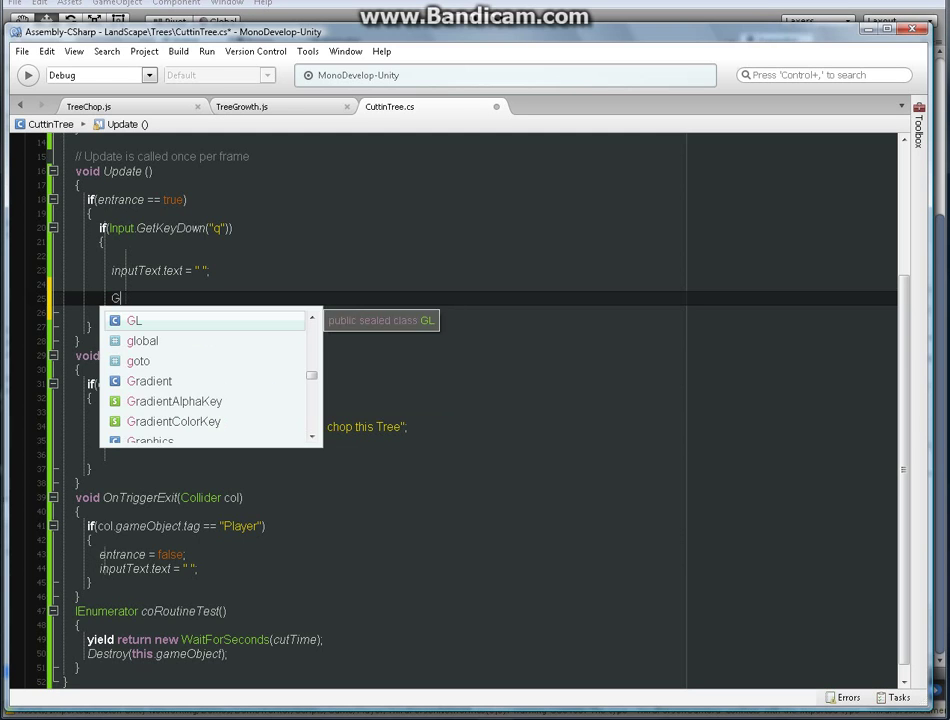
type("etC")
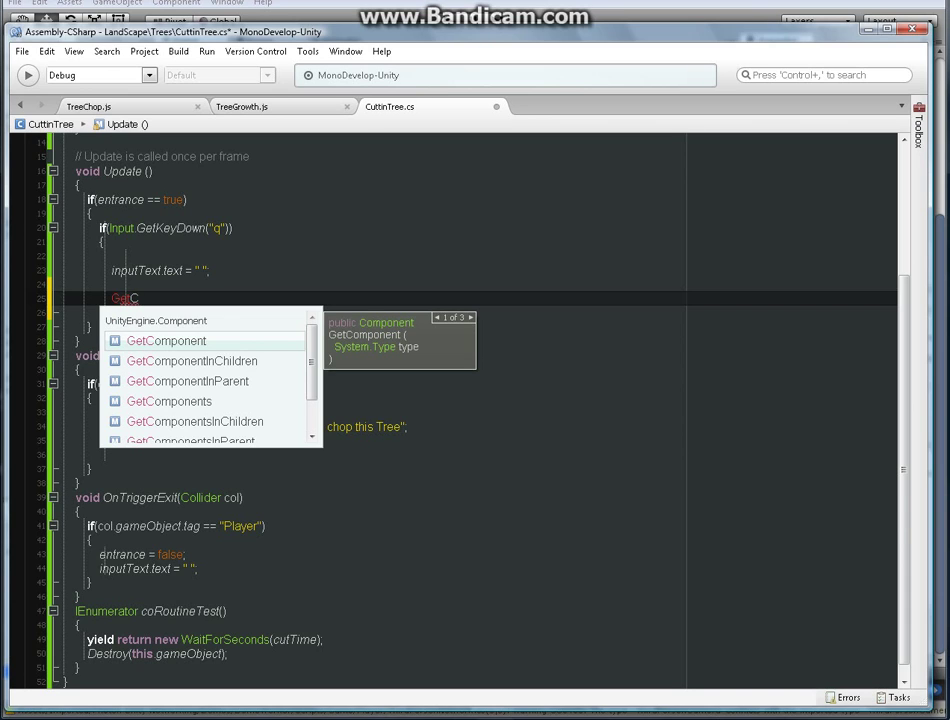
key("BackSpace")
key("BackSpace")
key("BackSpace")
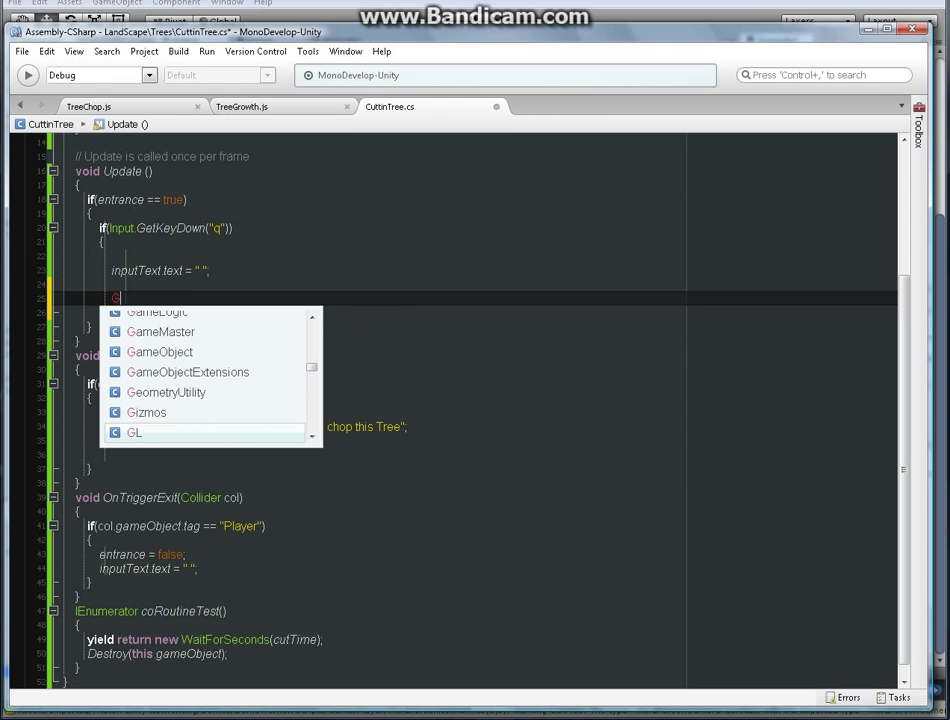
key("BackSpace")
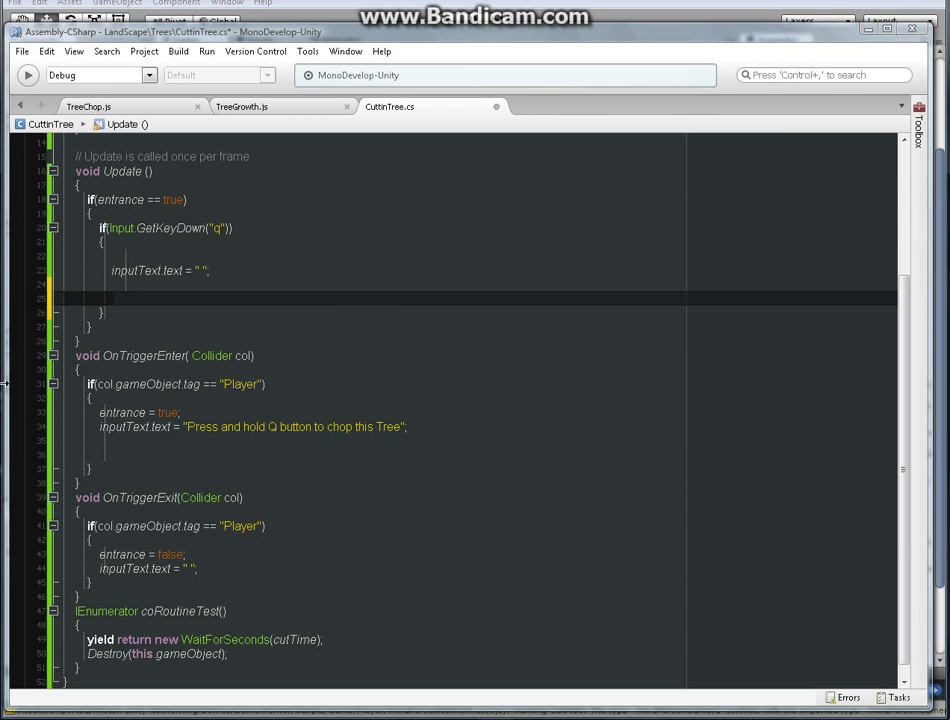
Step: Insert StartCoroutine from autocomplete on the Q-block line and begin its (" argument
left_click(128, 292)
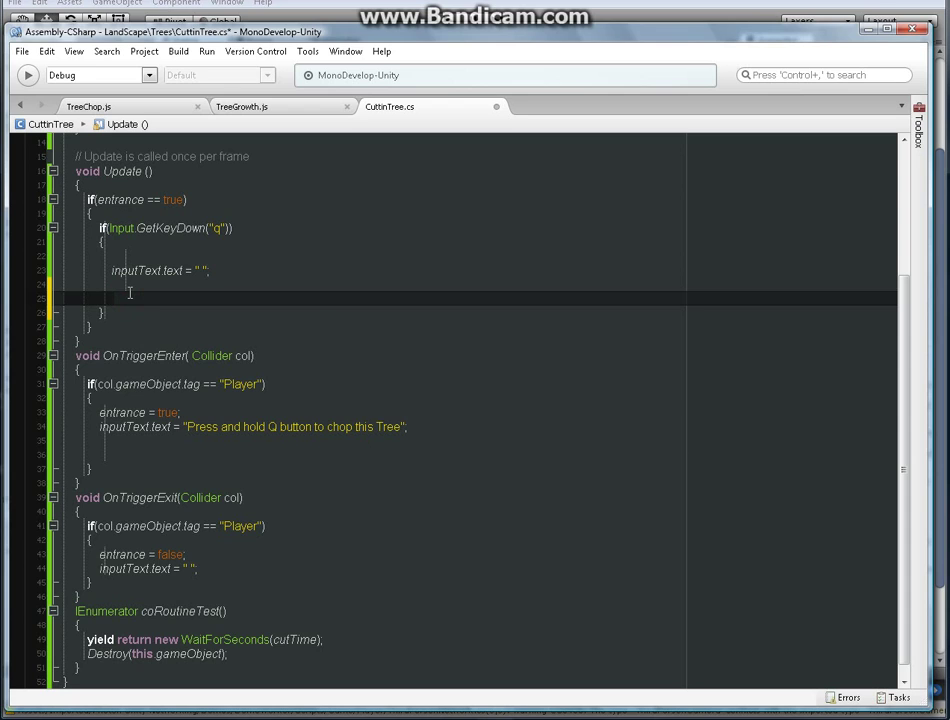
type("Start")
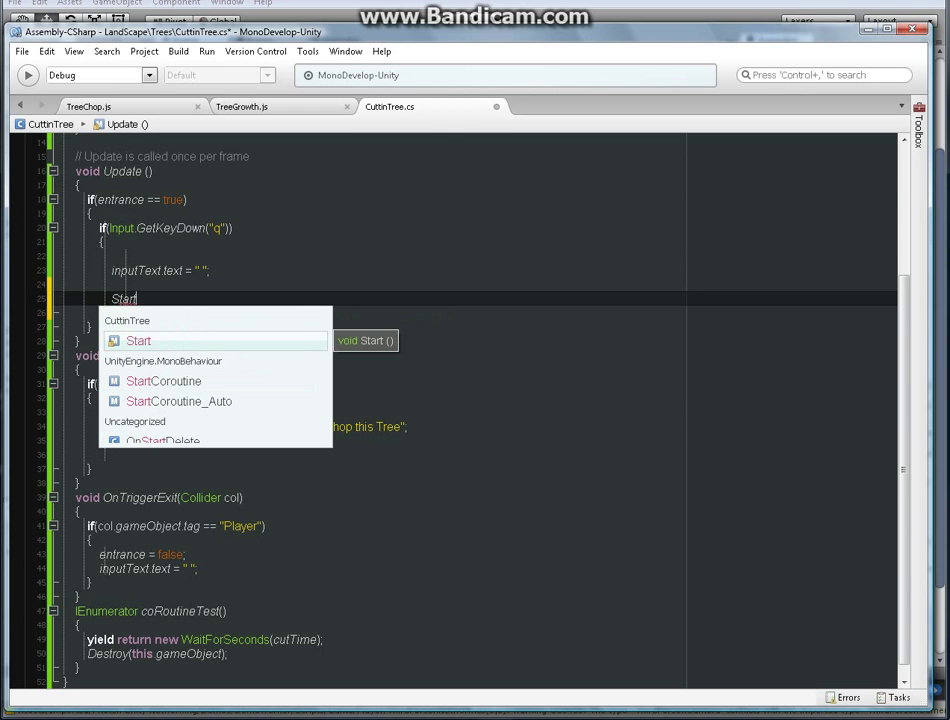
key("Down")
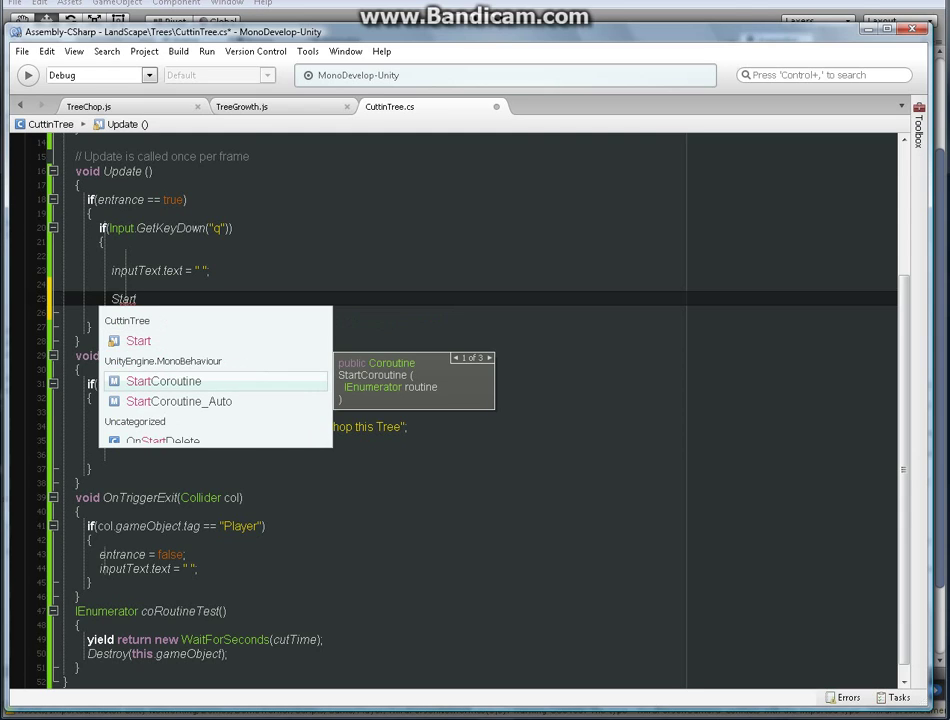
key("Return")
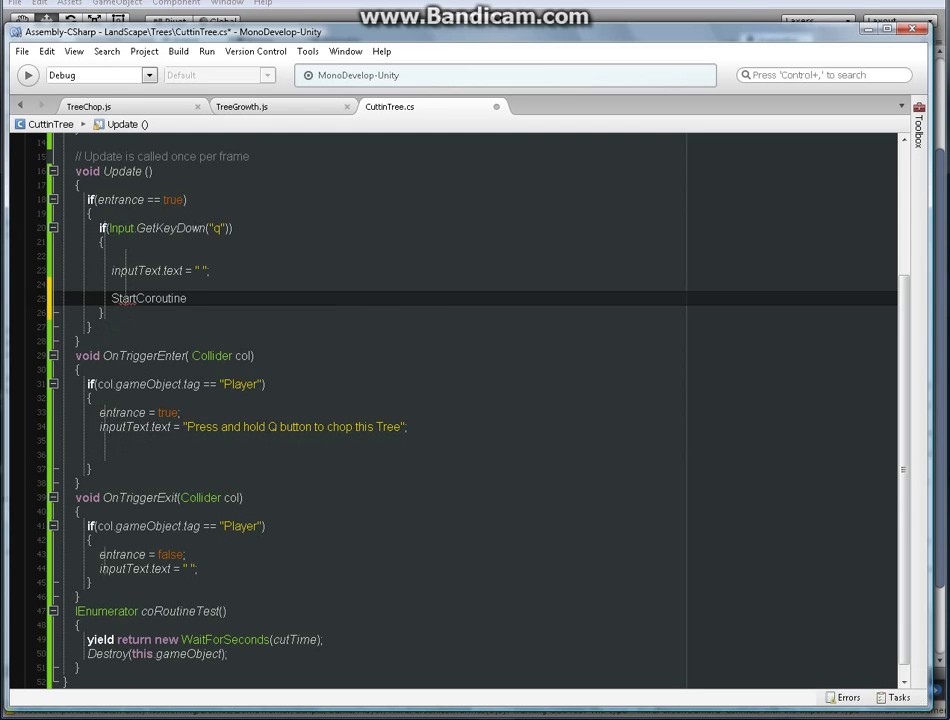
type("(")
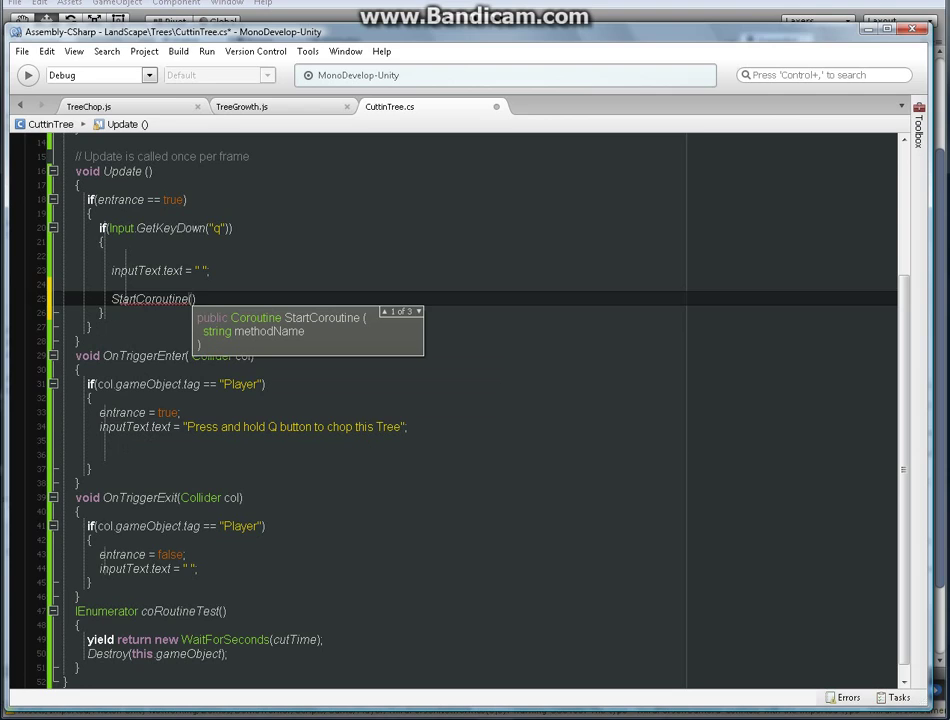
type("\"")
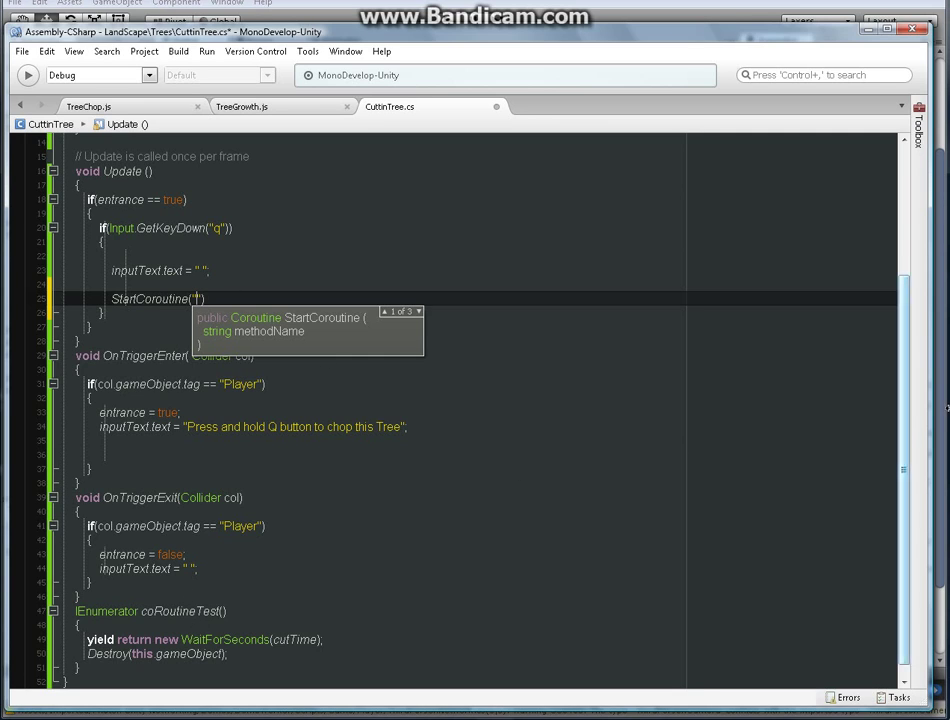
Step: Paste coRoutineTest into StartCoroutine's quotes, end the line with a semicolon, and save
left_click(908, 408)
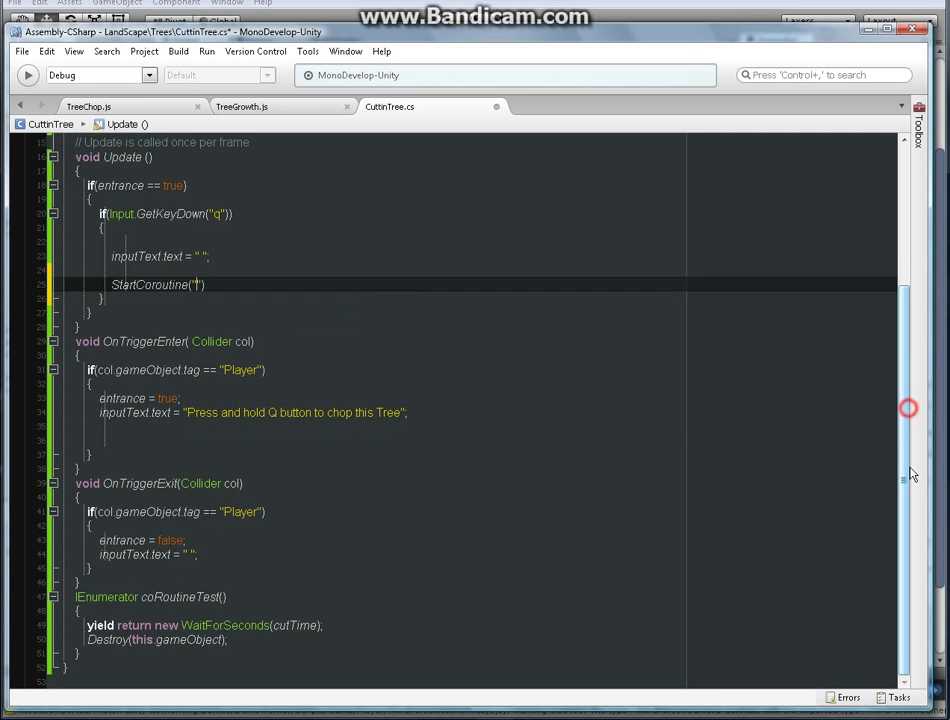
double_click(145, 596)
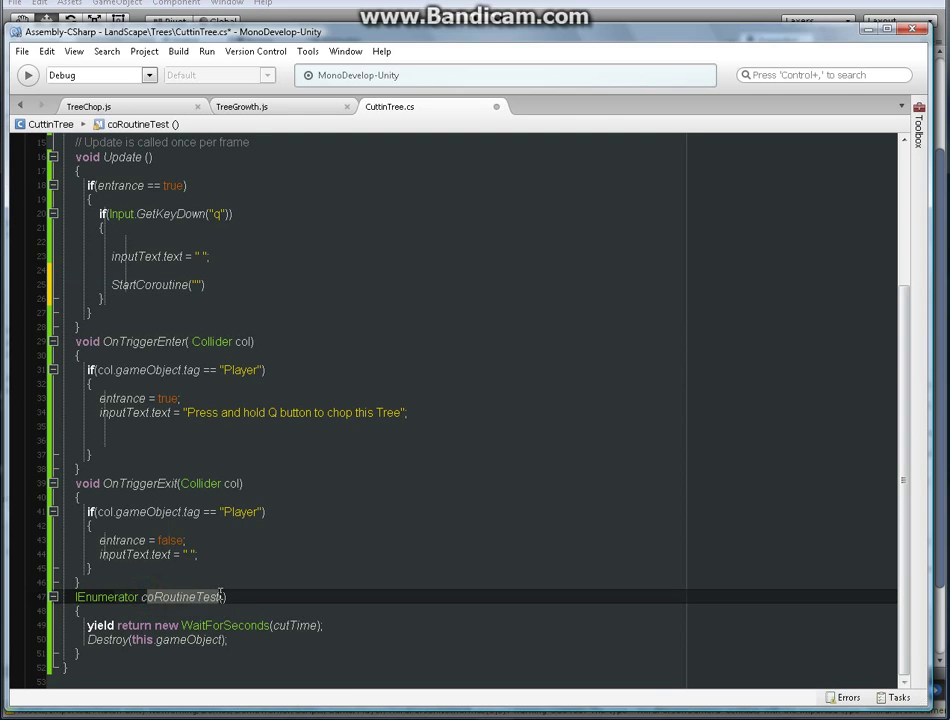
left_click(149, 596)
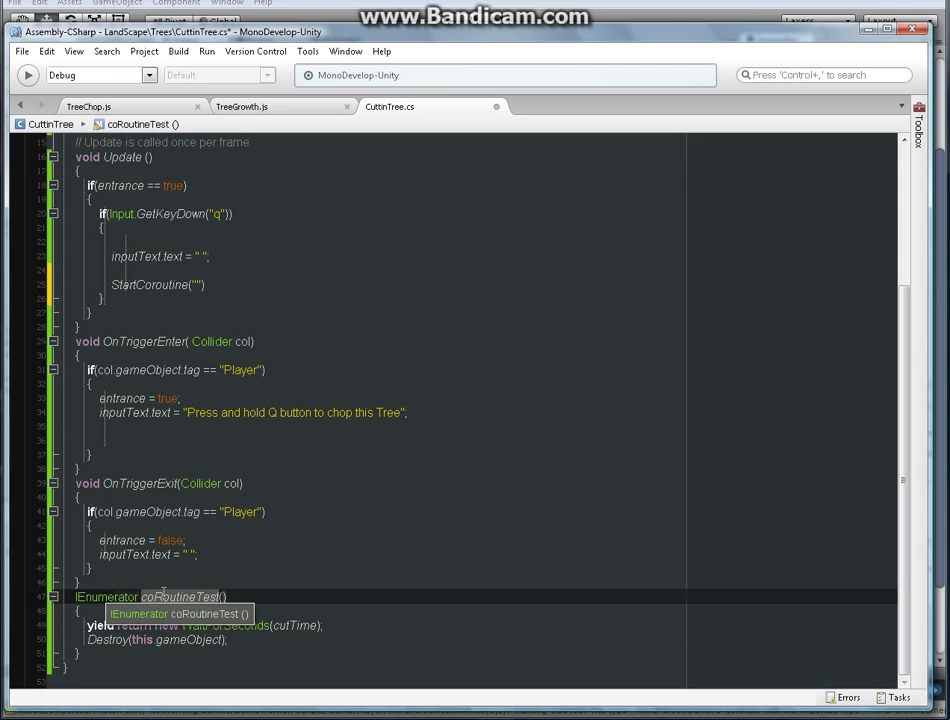
left_click(204, 284)
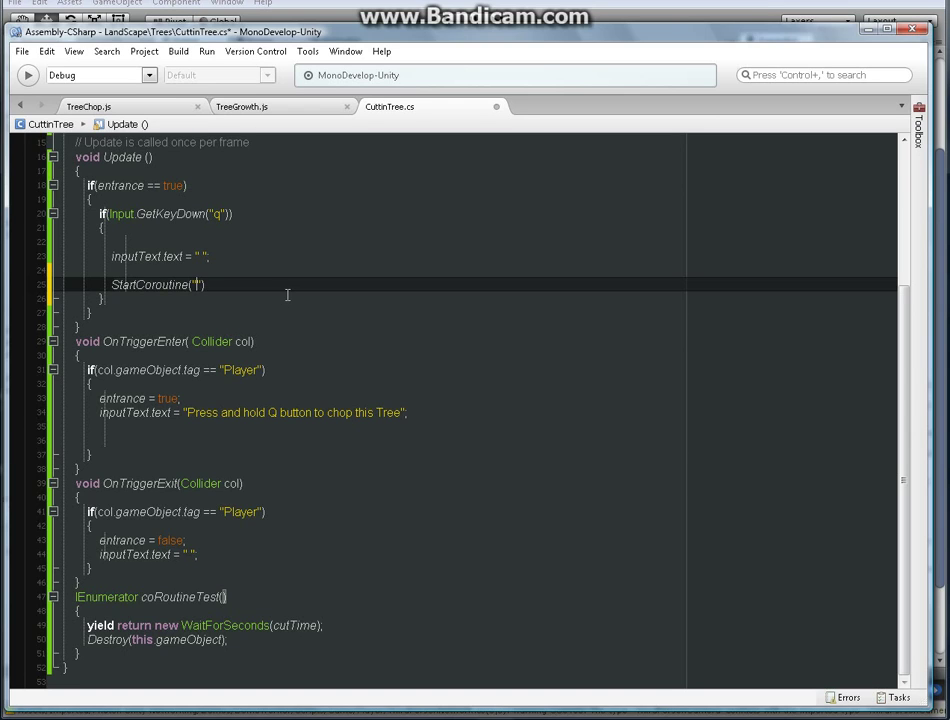
type("coRoutineTest")
left_click(291, 286)
type(";")
key("ctrl+s")
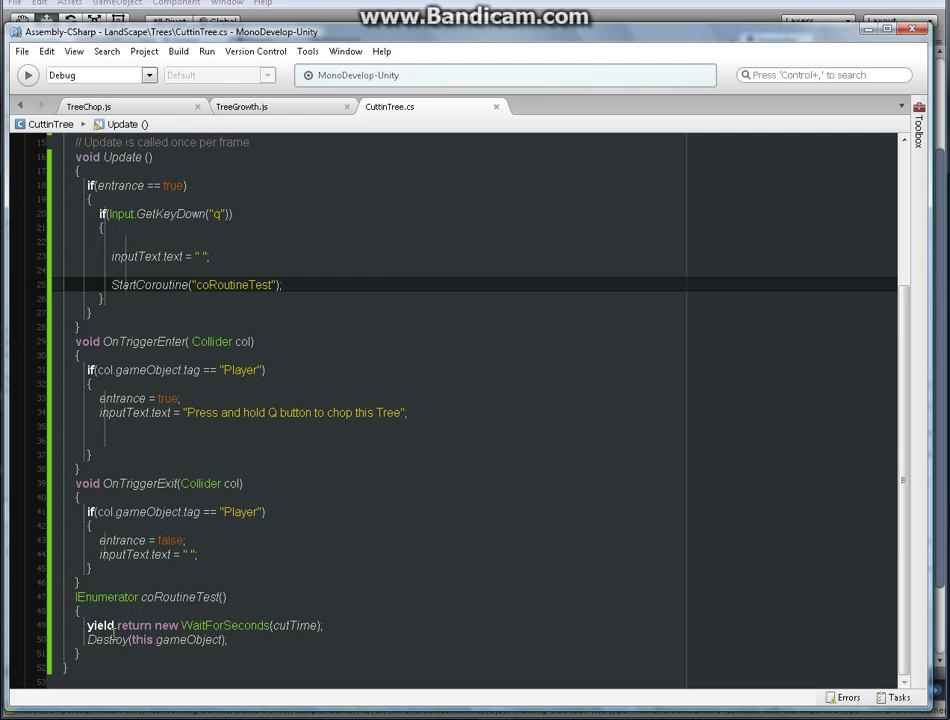
Step: Review the cutTime wait and the rest of CuttinTree.cs, then switch back to Unity
left_click(282, 625)
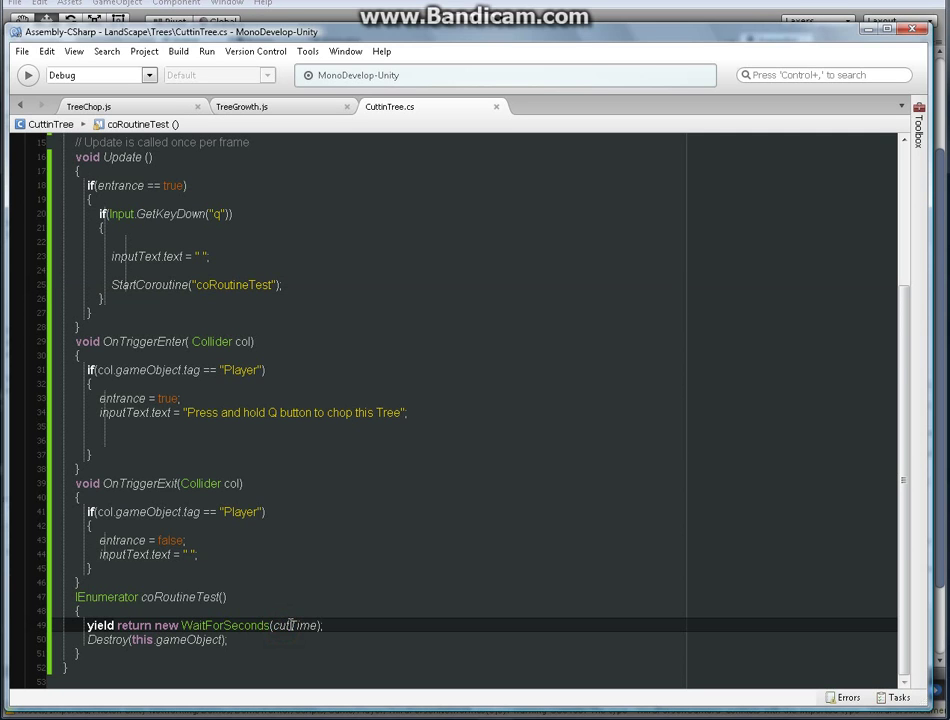
left_click_drag(906, 528, 905, 375)
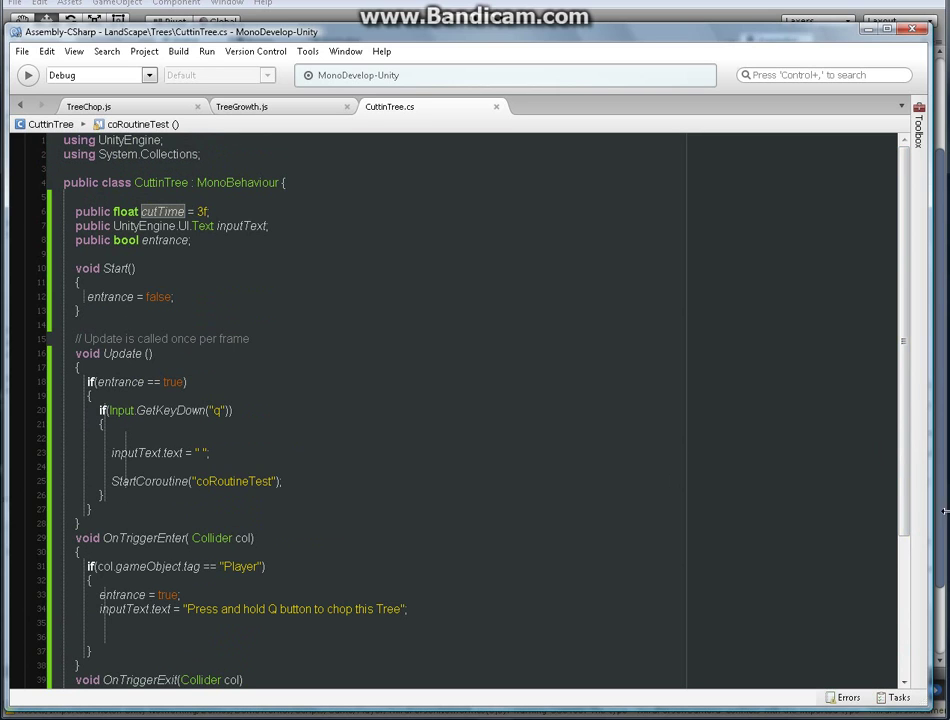
scroll(900, 572, "down", 5)
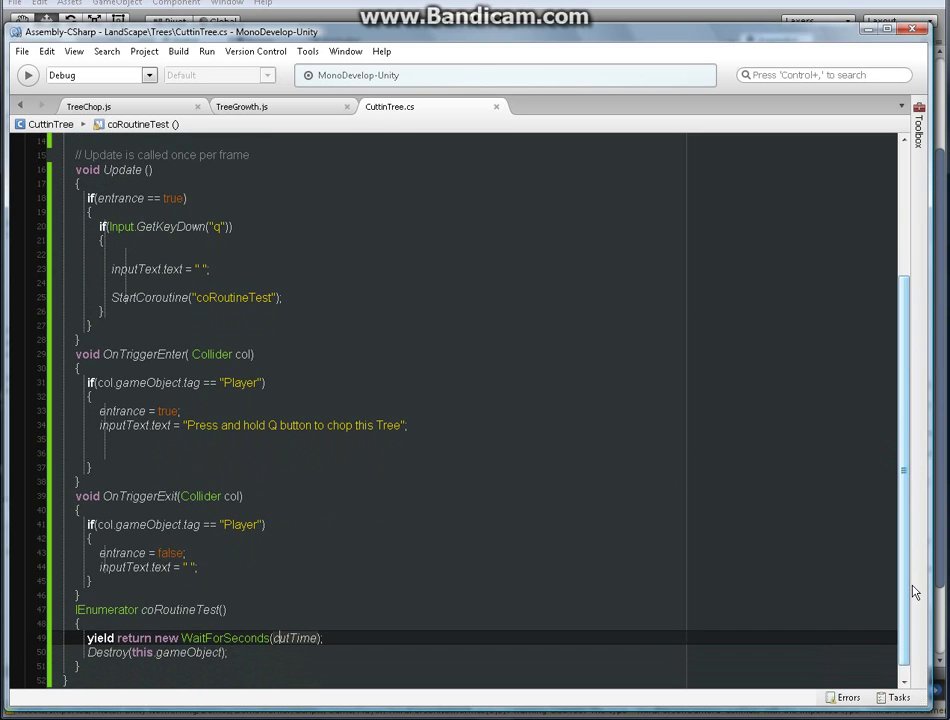
scroll(914, 595, "down", 1)
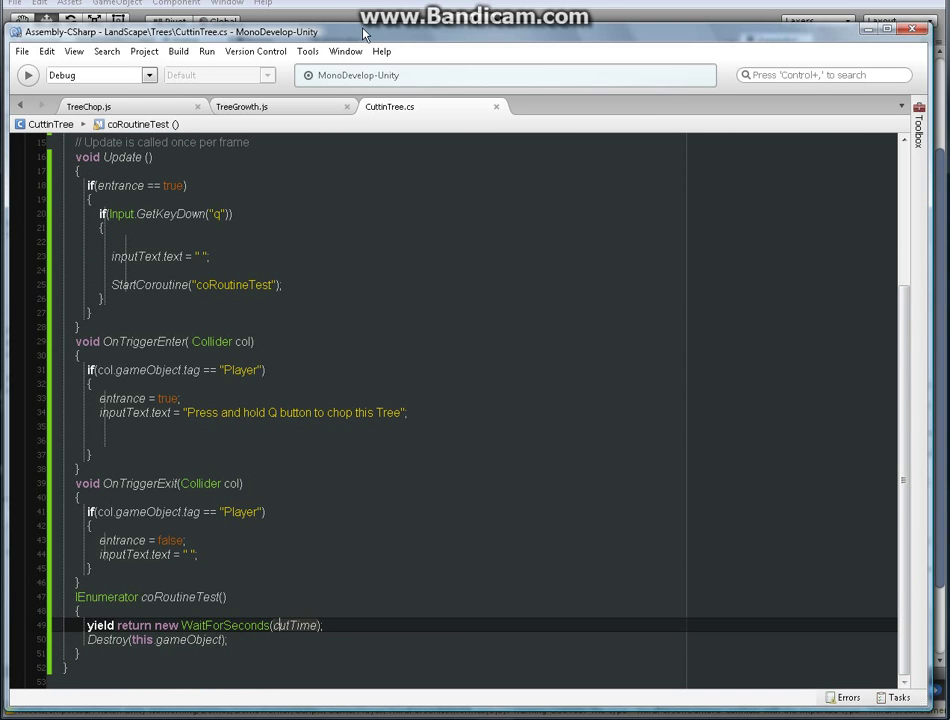
left_click(283, 6)
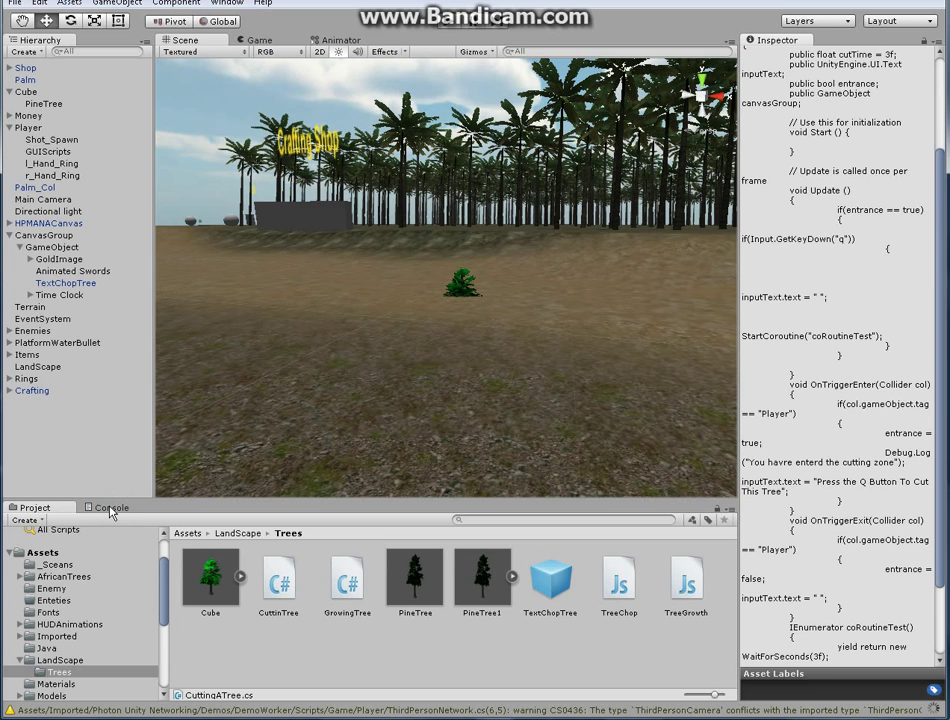
Step: Clear the old Console warnings and start Play mode
left_click(111, 508)
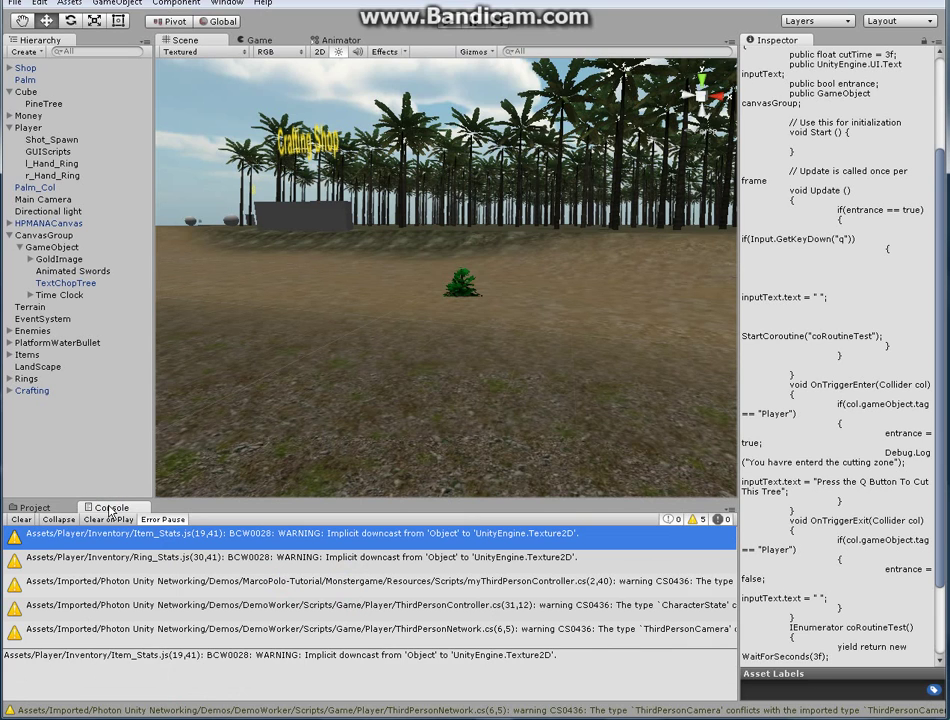
left_click(20, 519)
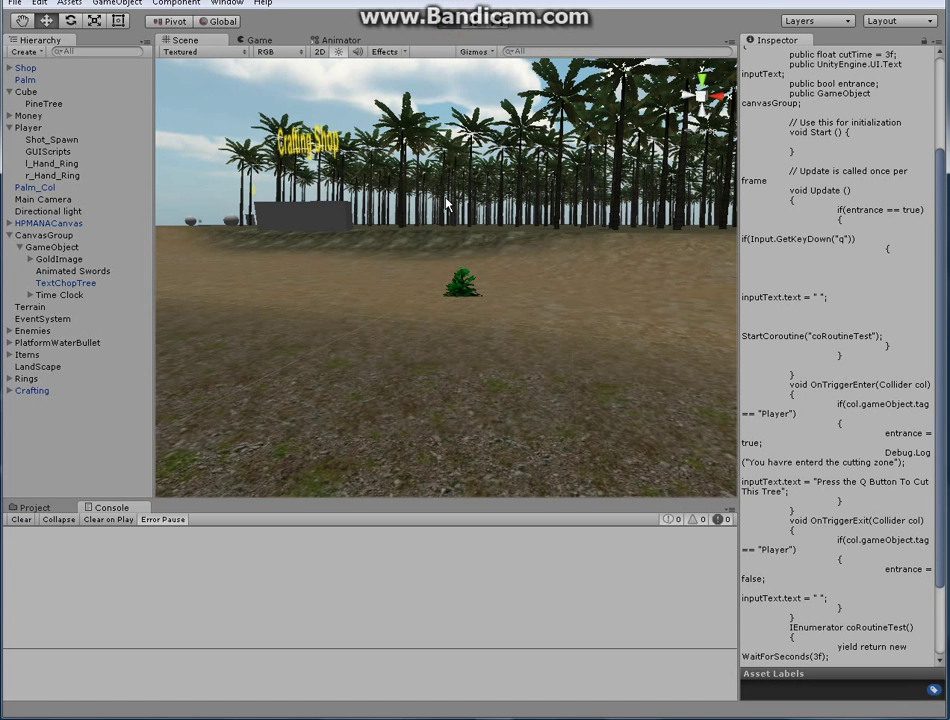
key("ctrl+p")
Step: Walk the player to the pine tree, check the Cube's cut time, and chop it with Q
key("w")
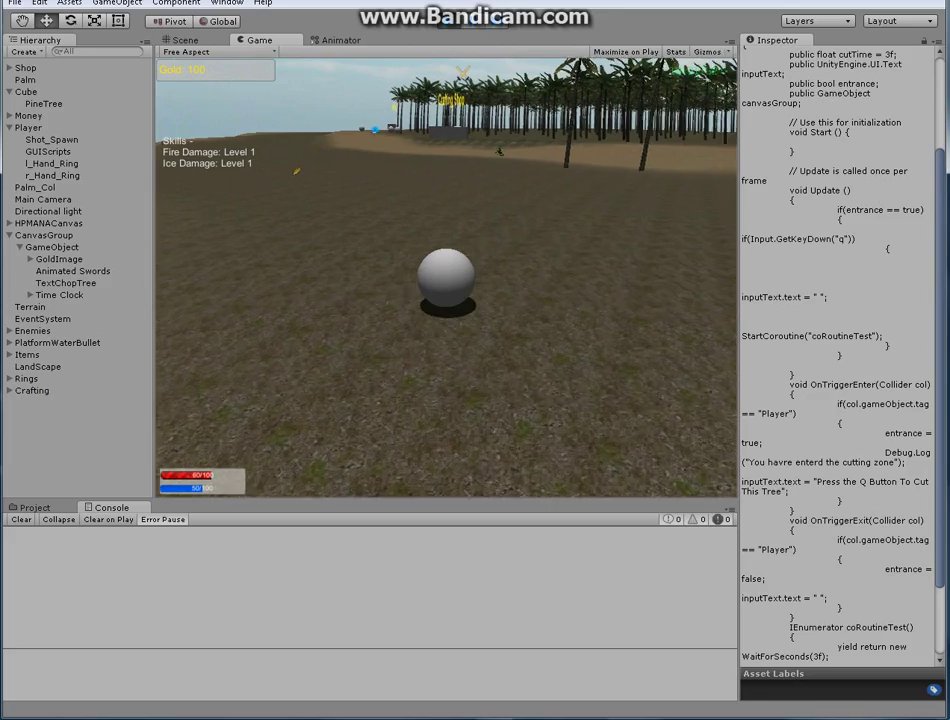
key("w")
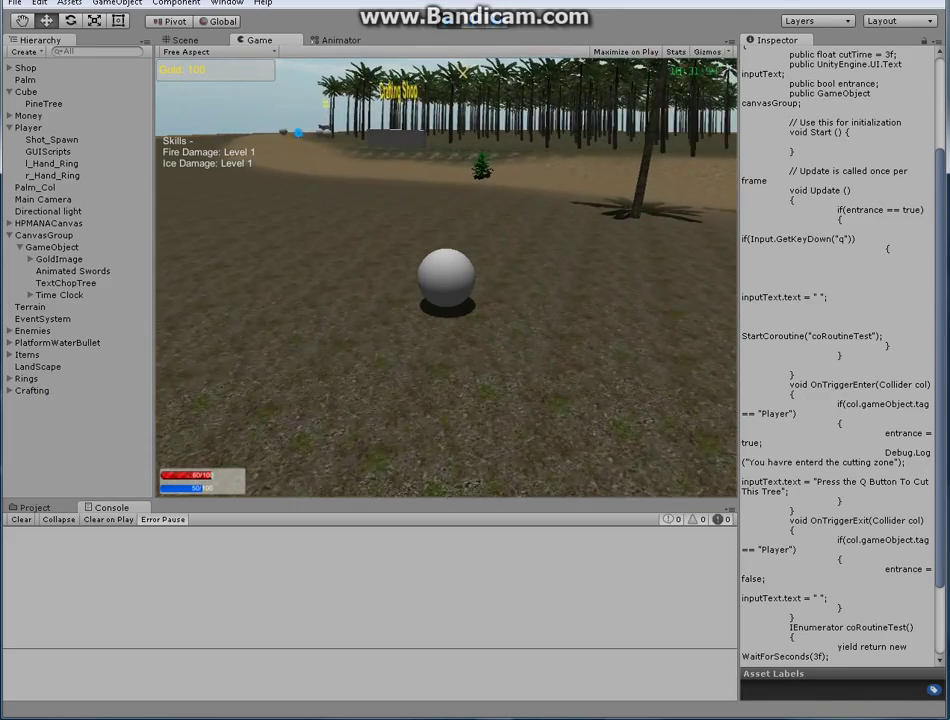
left_click(24, 90)
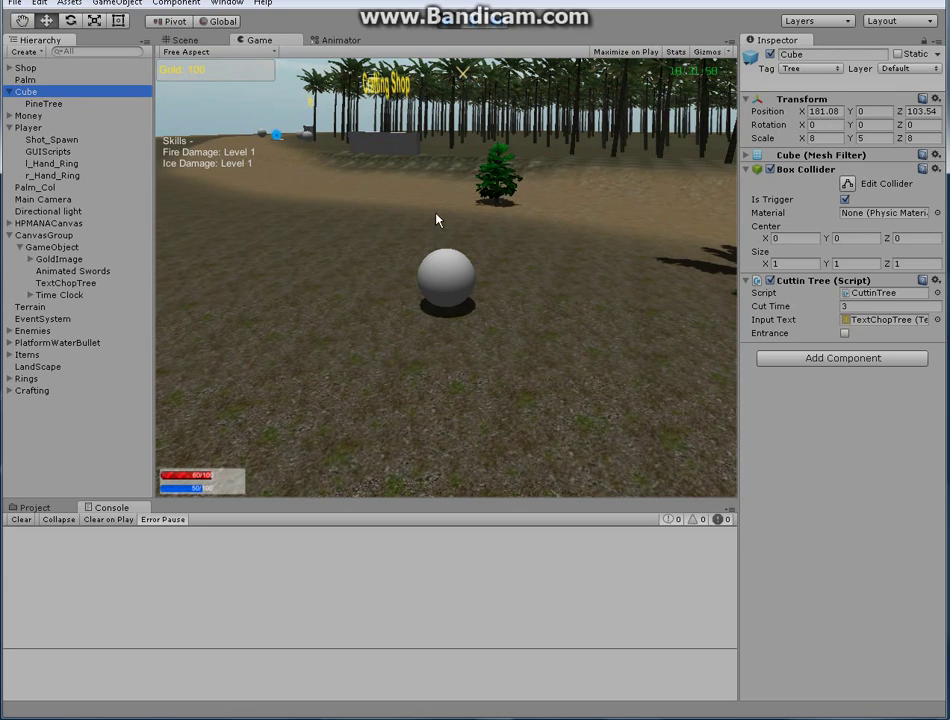
left_click(437, 214)
key("w")
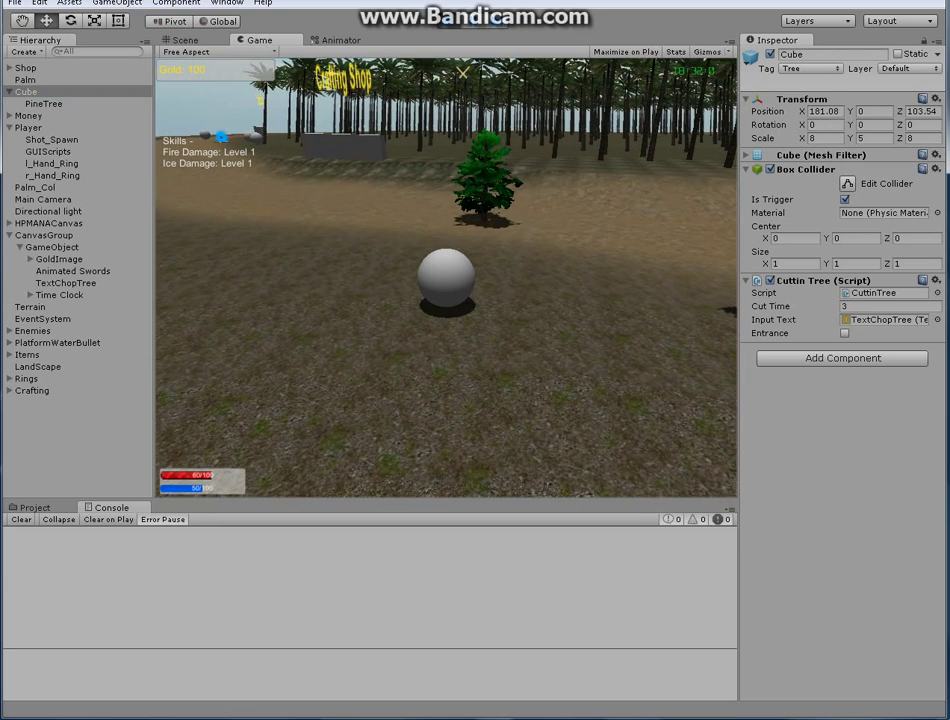
key("w")
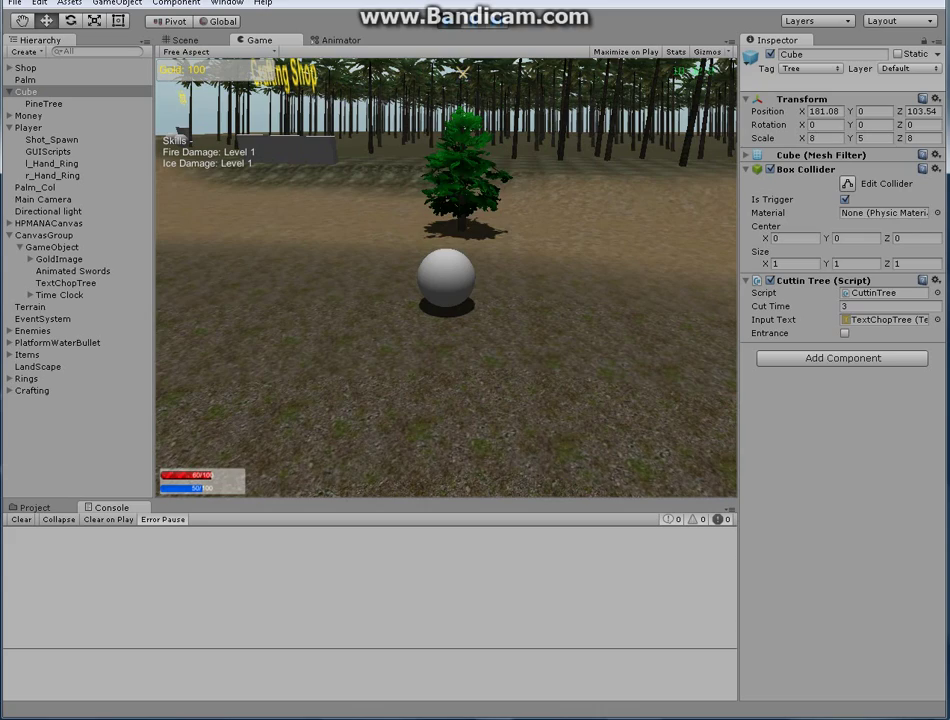
key("w")
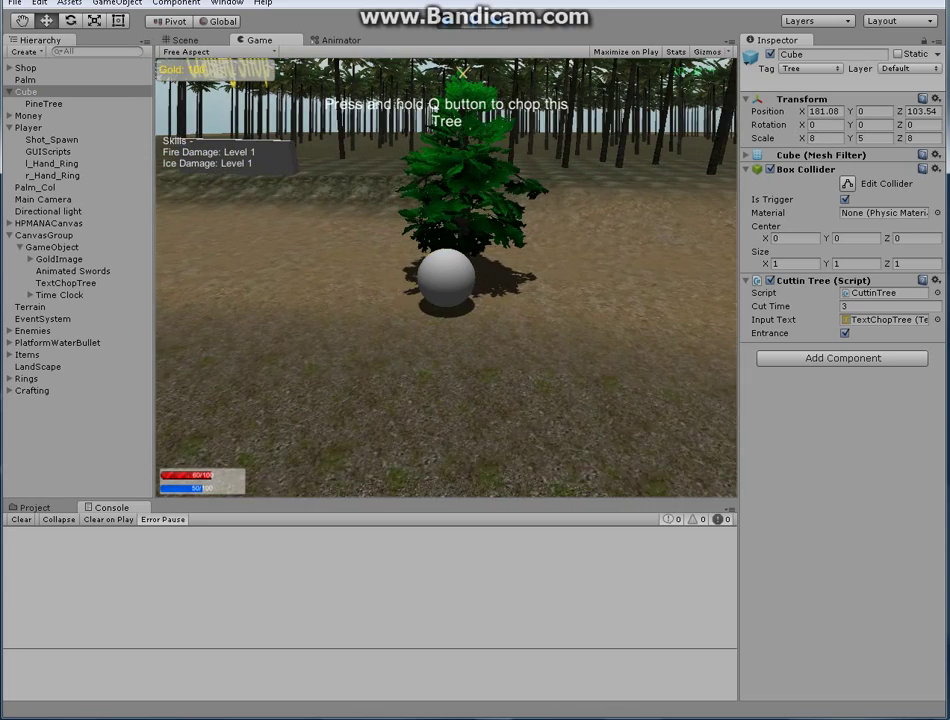
key("a")
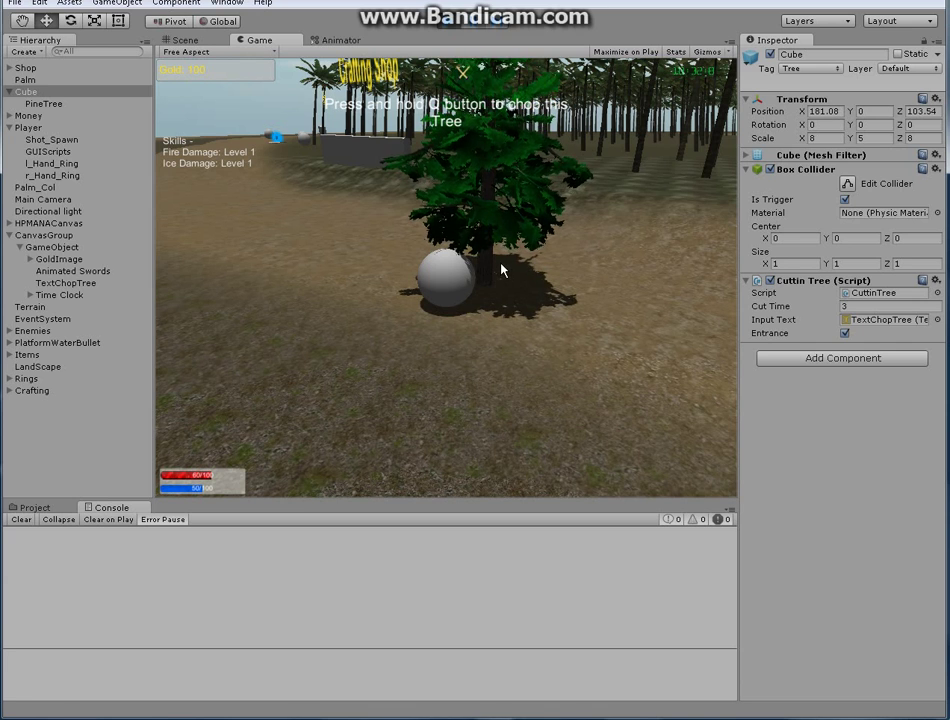
key("q")
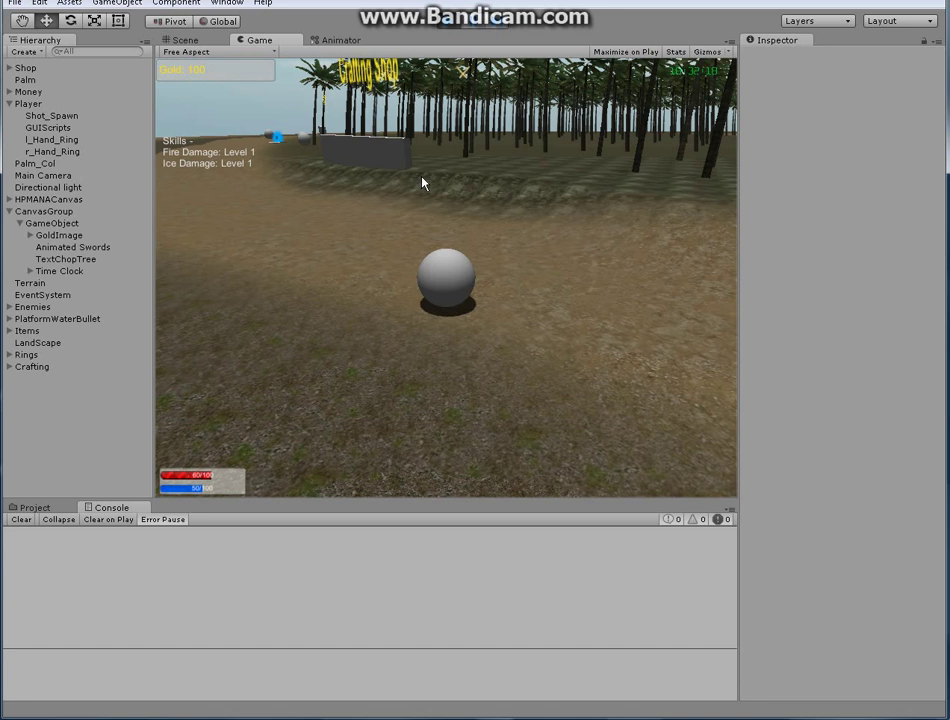
Step: Stop Play mode so the pine tree and its Cube return to the scene
left_click(452, 22)
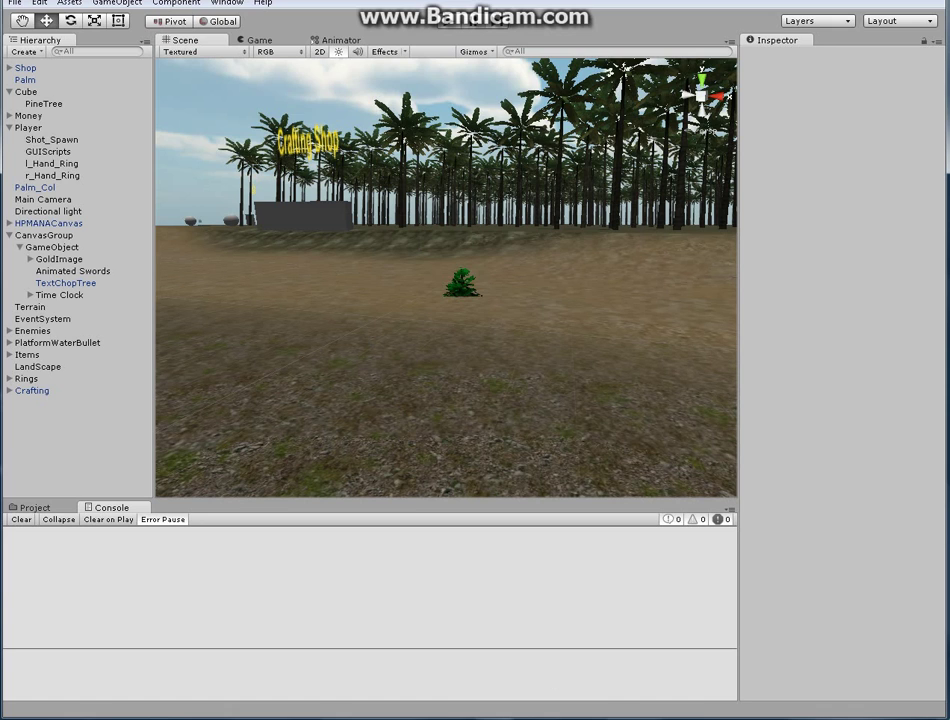
left_click(766, 670)
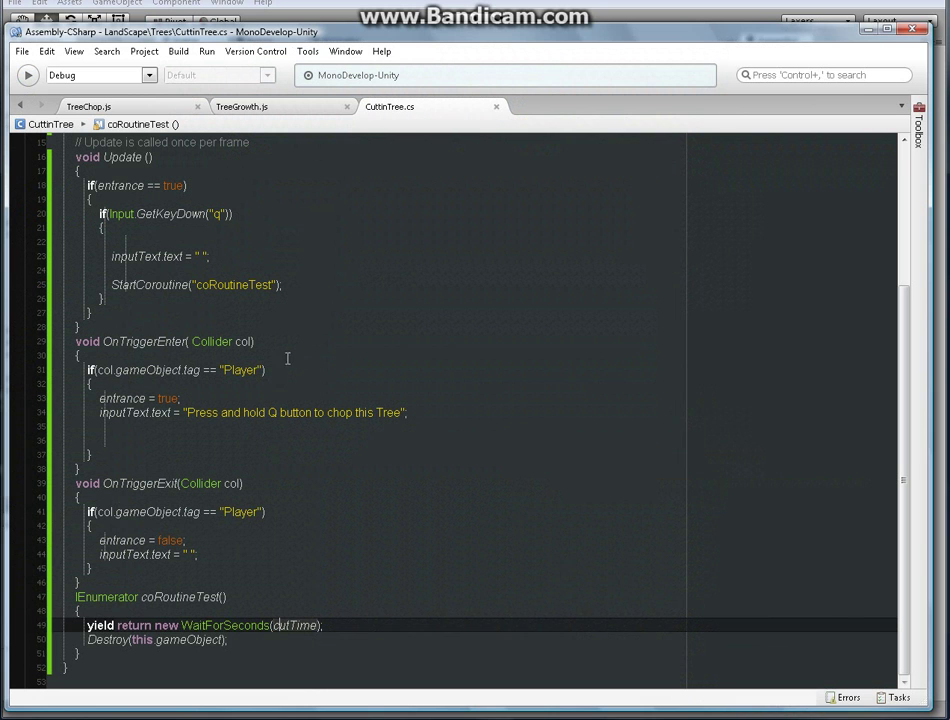
left_click(100, 105)
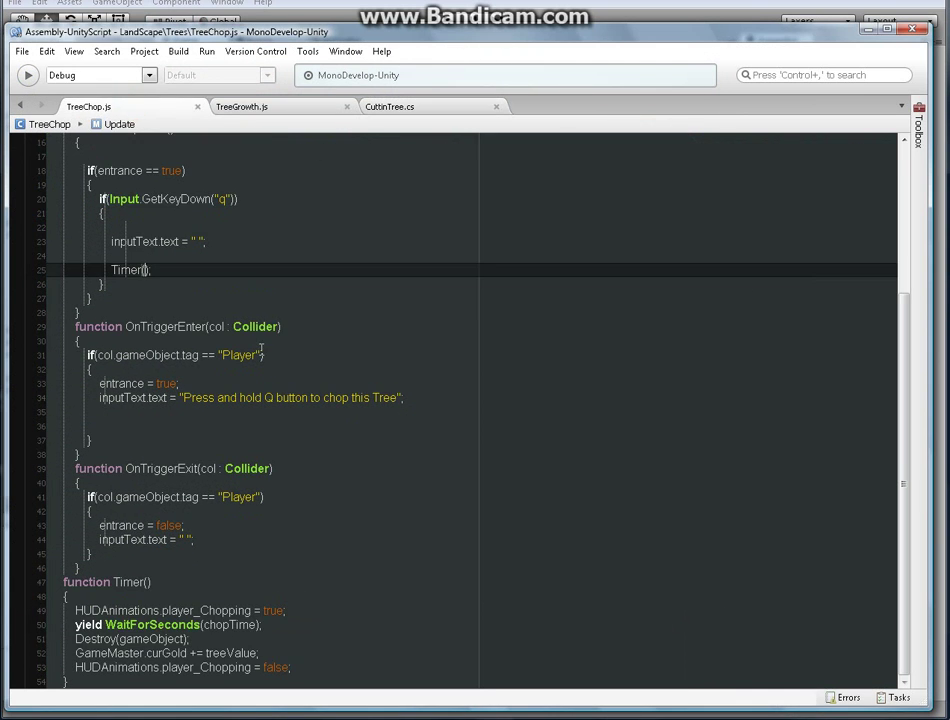
left_click(175, 641)
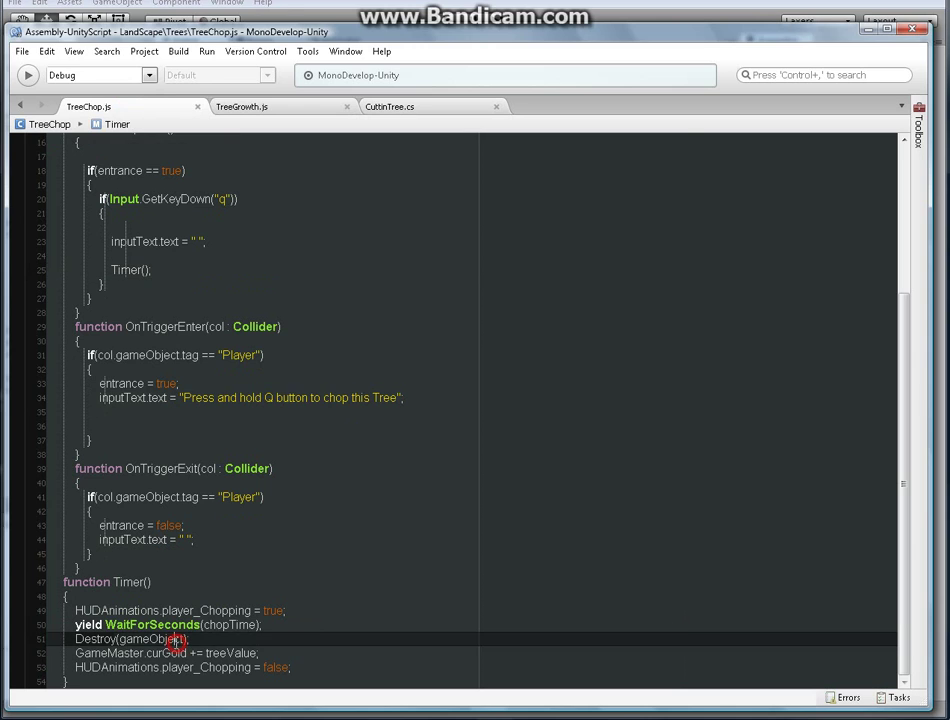
left_click(424, 104)
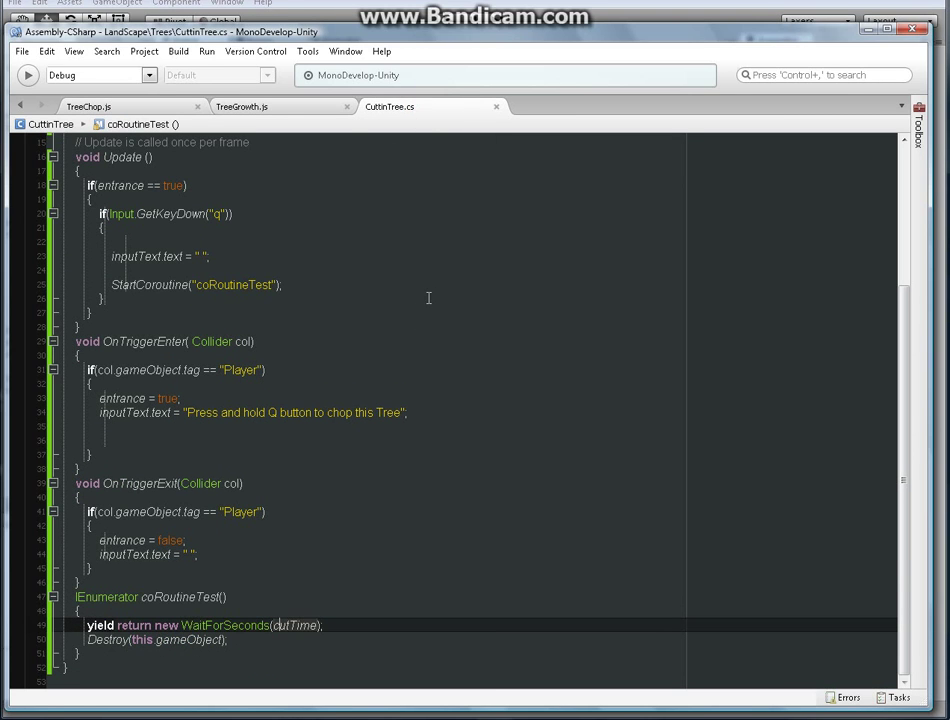